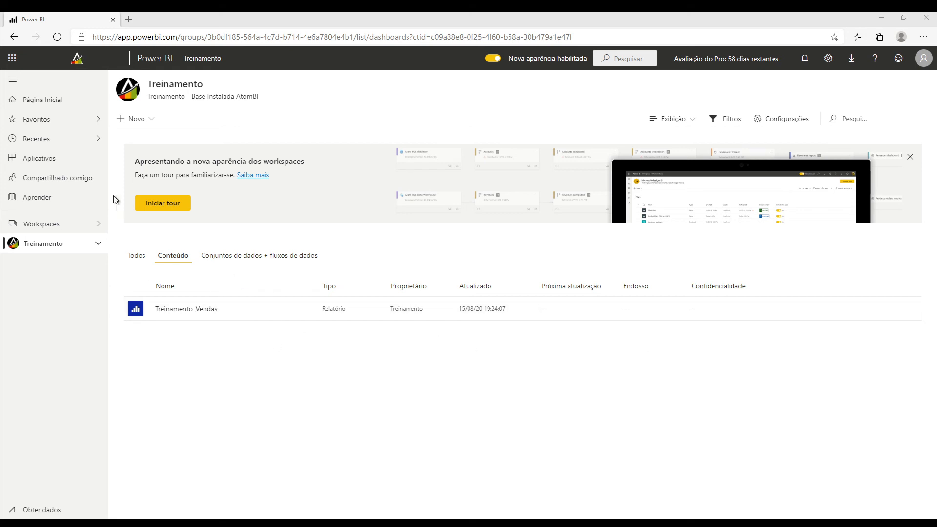
# Step: Open the Treinamento workspace and review its datasets and dataflows, returning to its content list
pyautogui.click(40, 226)
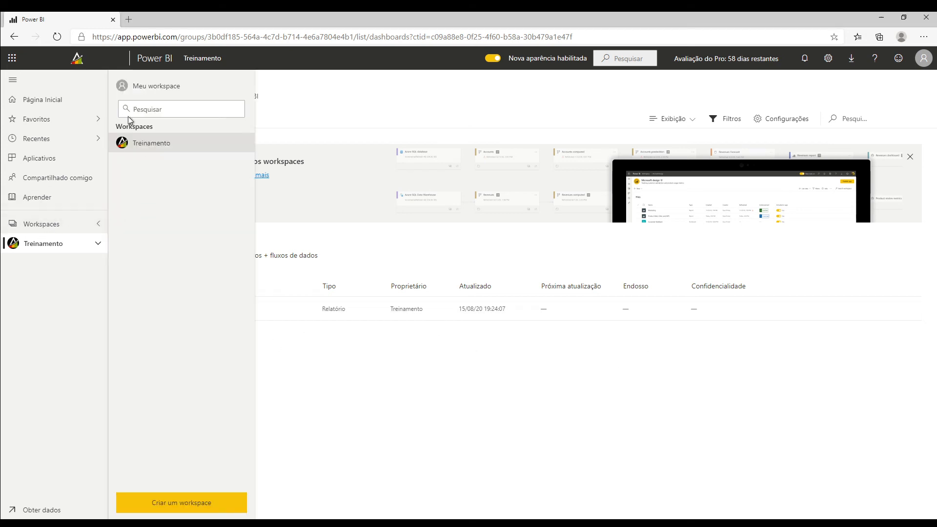
pyautogui.click(155, 142)
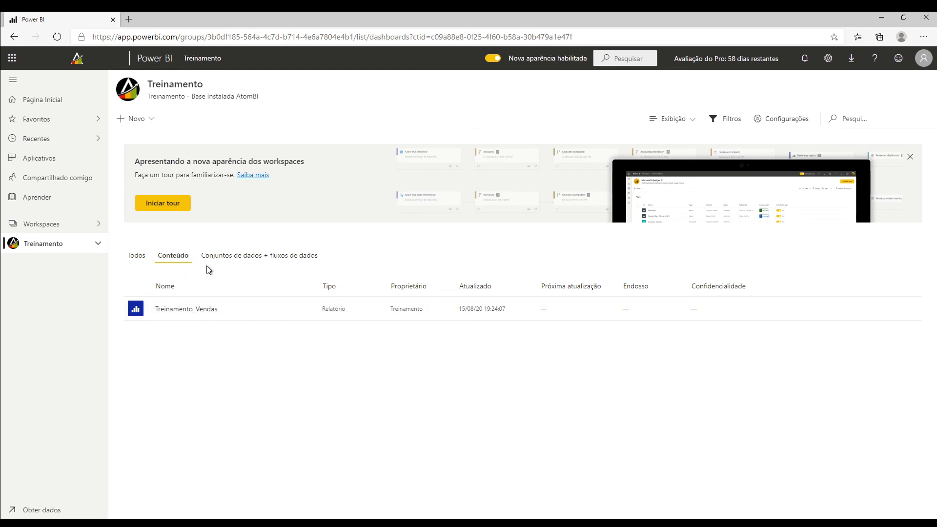
pyautogui.click(262, 261)
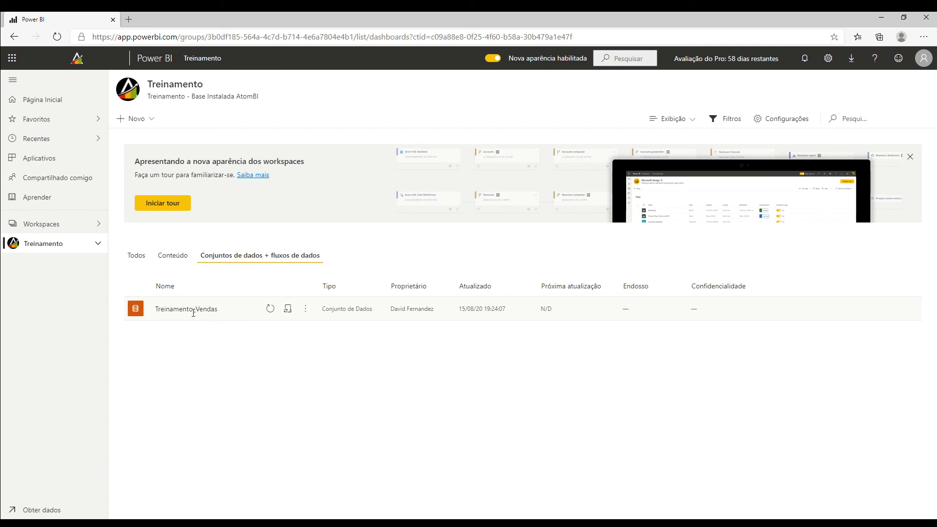
pyautogui.click(170, 257)
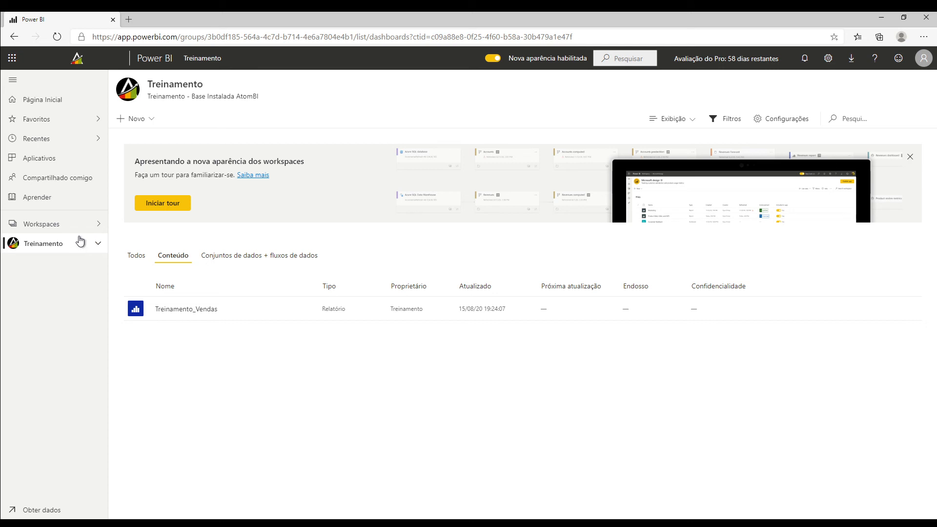
# Step: Open Meu workspace and look over its options for creating new content and its Obter Dados page
pyautogui.click(49, 228)
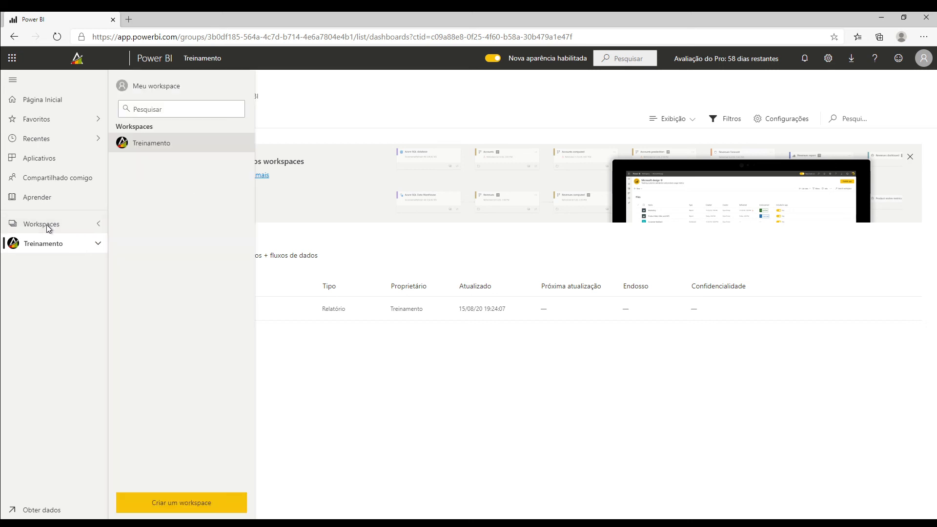
pyautogui.click(171, 87)
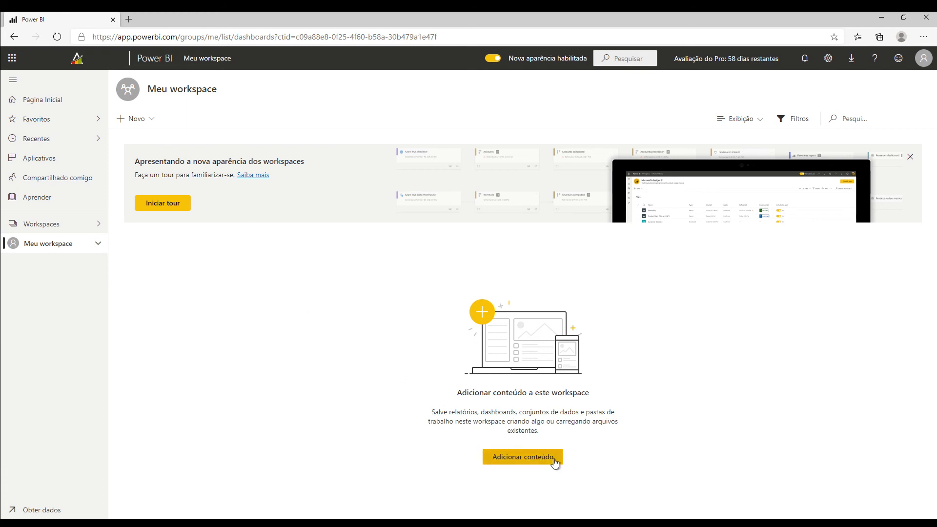
pyautogui.click(144, 119)
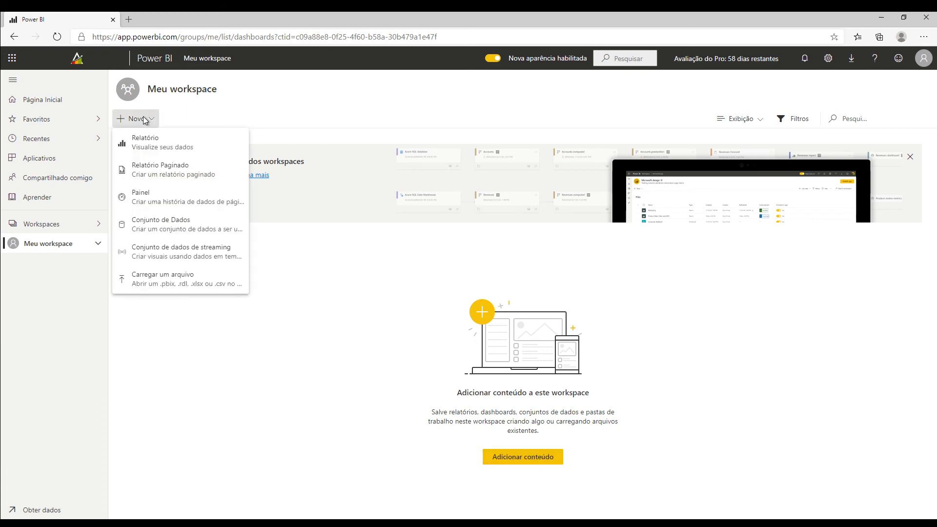
pyautogui.click(527, 417)
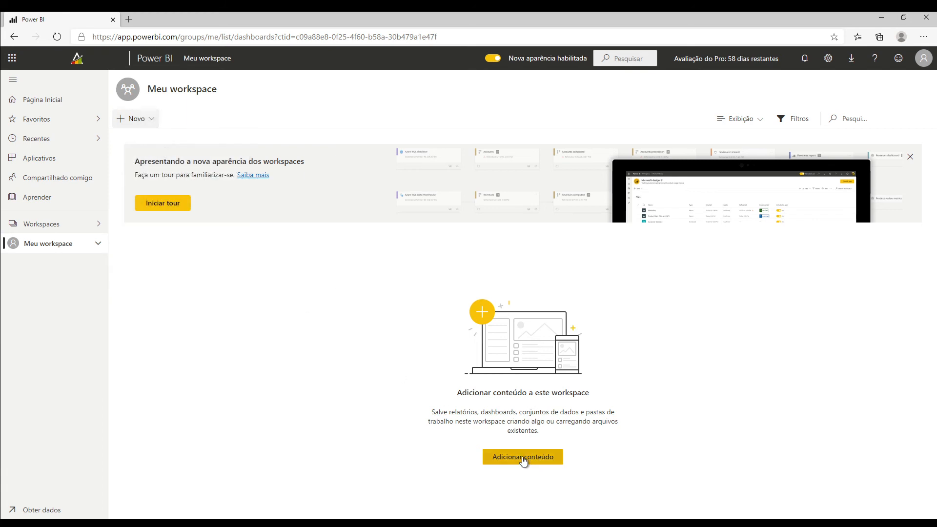
pyautogui.click(523, 459)
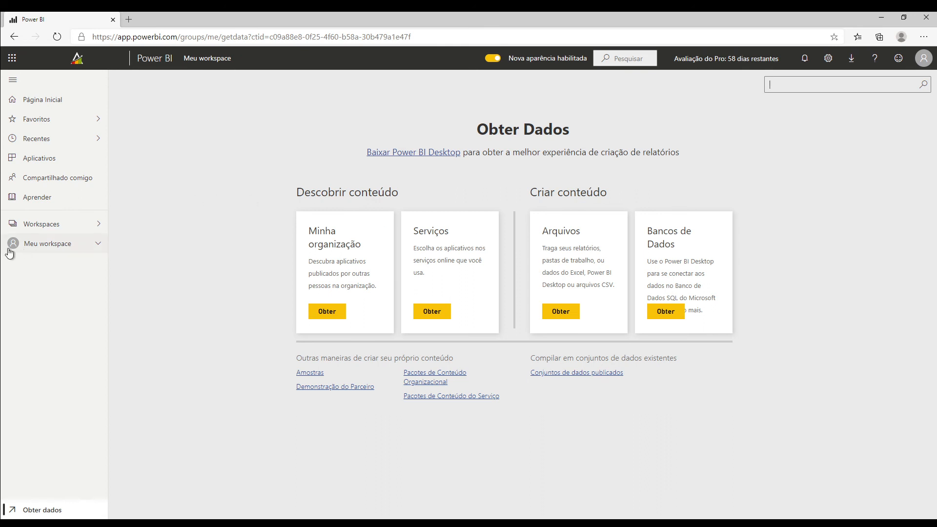
# Step: Return to Meu workspace and create a new report from the Treinamento_Vendas dataset
pyautogui.click(49, 227)
pyautogui.click(156, 86)
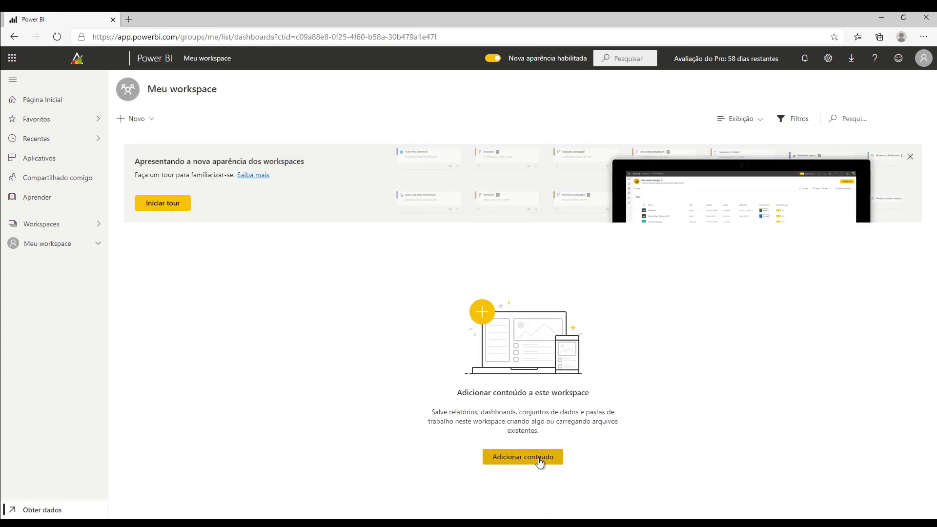
pyautogui.click(139, 120)
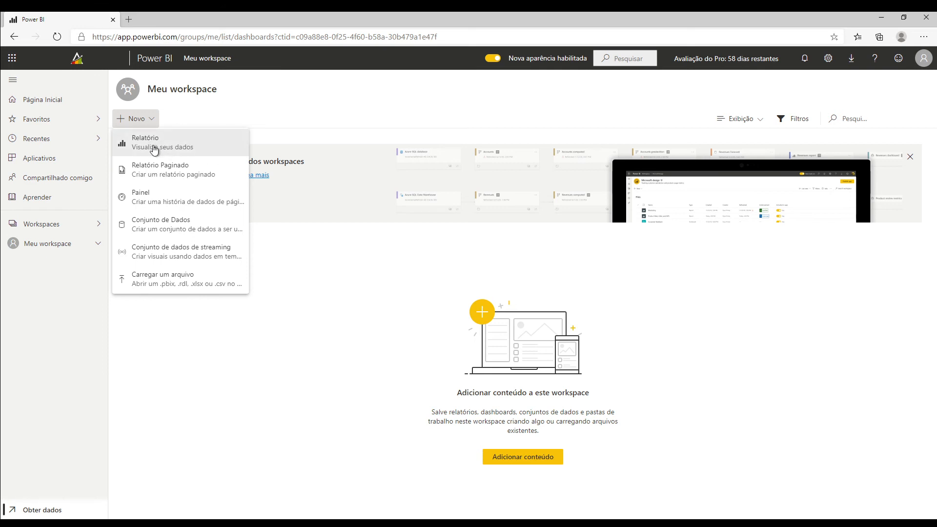
pyautogui.click(179, 153)
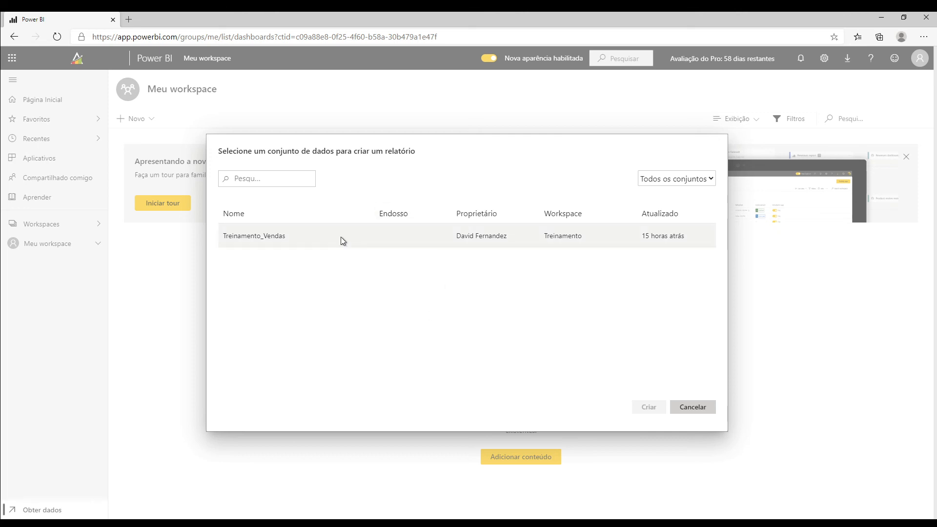
pyautogui.click(276, 235)
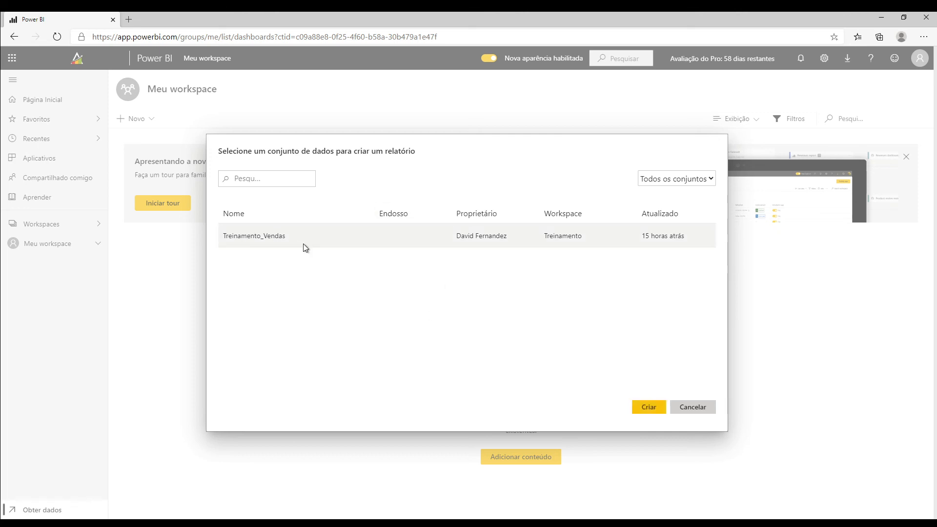
pyautogui.click(645, 414)
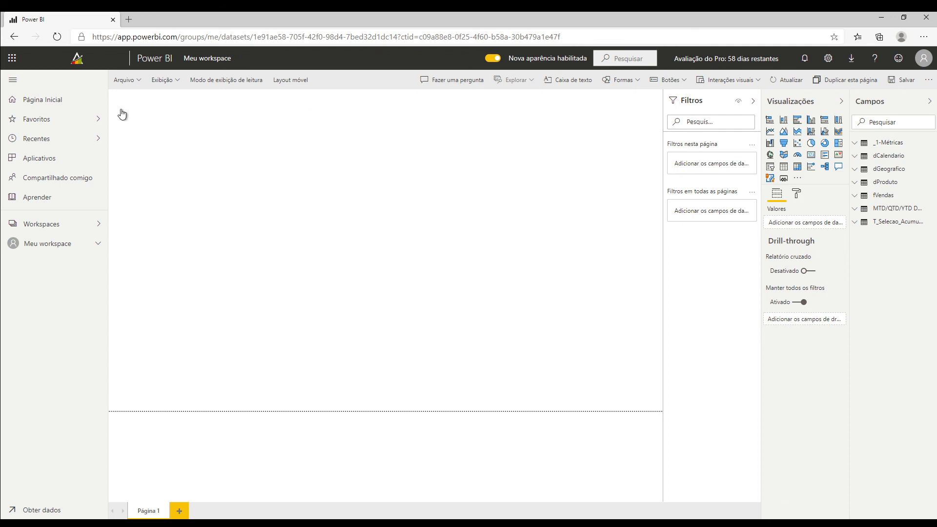
# Step: Review the report's save and print options and its mobile layout, returning to the web layout
pyautogui.click(129, 80)
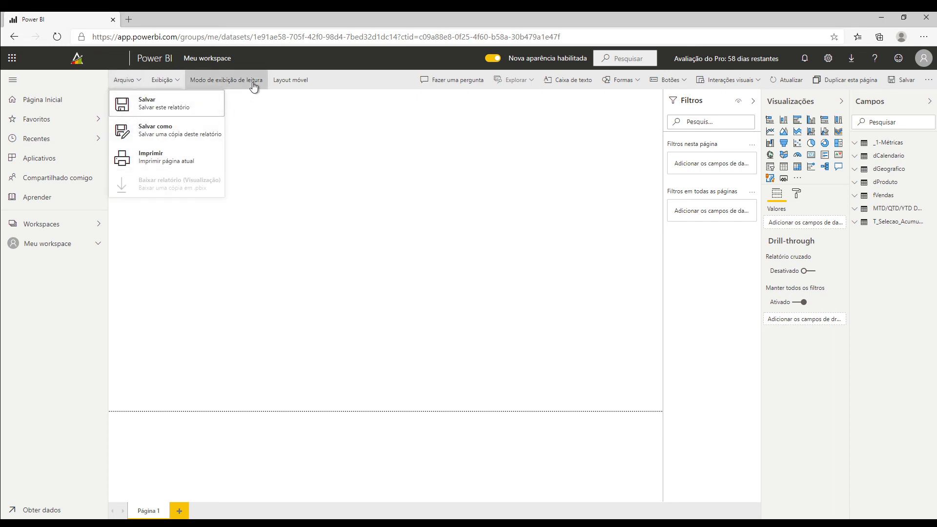
pyautogui.click(311, 134)
pyautogui.click(295, 84)
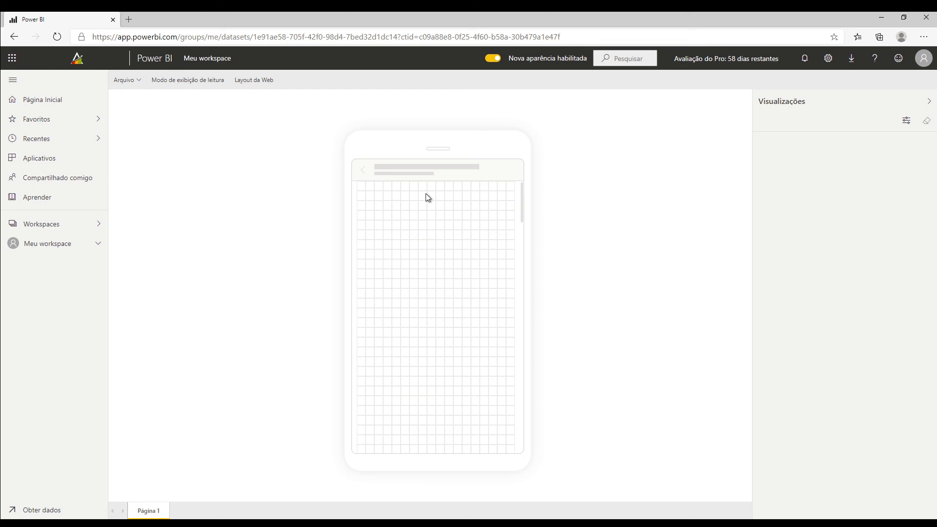
pyautogui.click(251, 79)
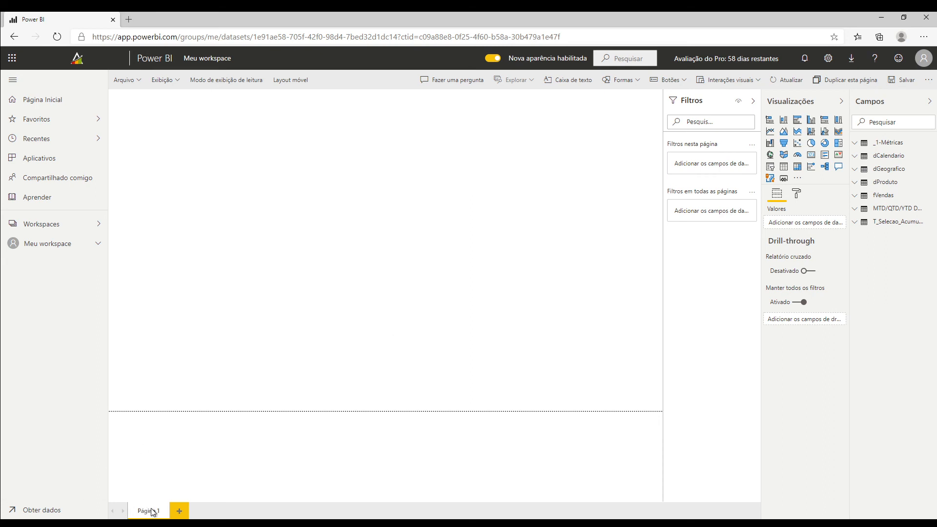
# Step: Add three blank pages to the report after Página 1
pyautogui.click(180, 514)
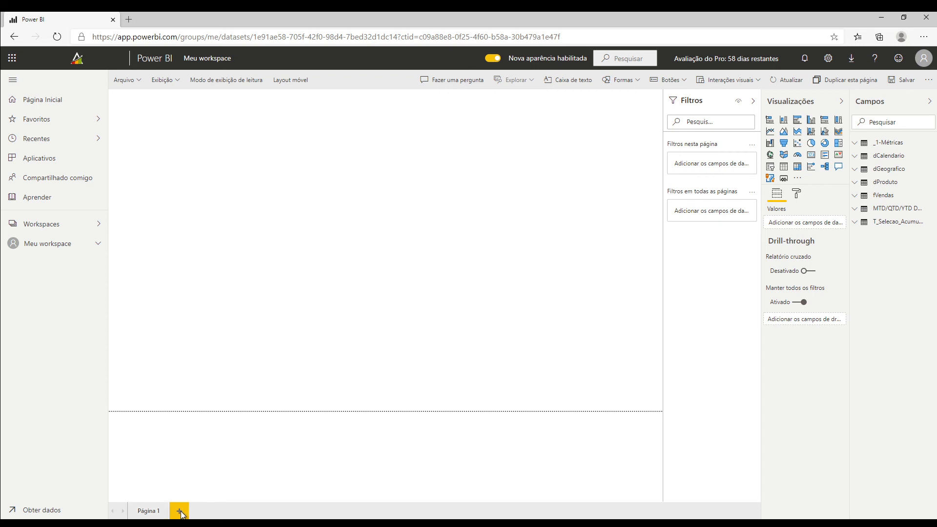
pyautogui.click(223, 512)
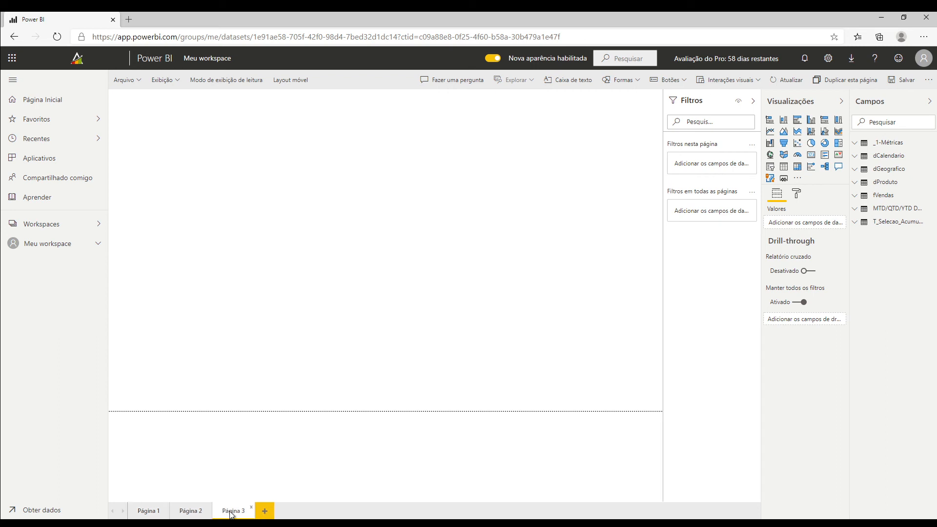
pyautogui.click(265, 512)
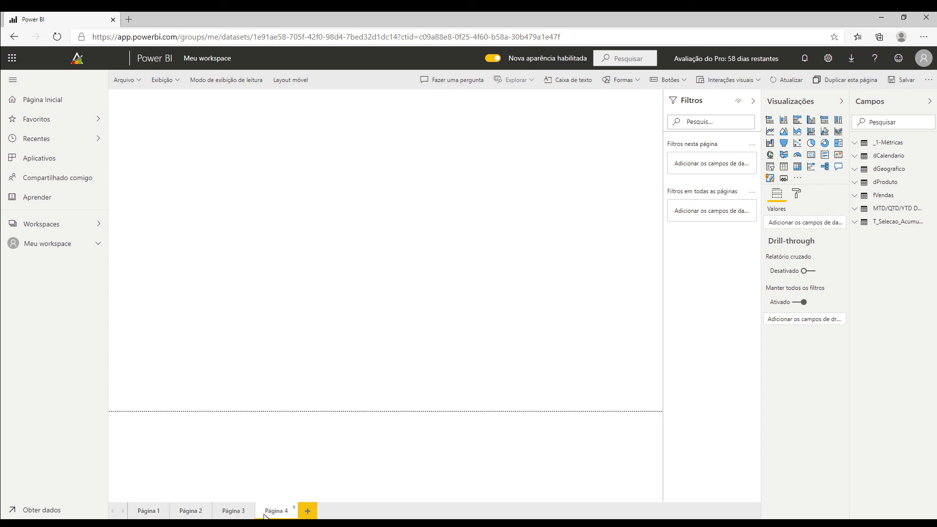
# Step: Delete Página 2, Página 3 and Página 4 from the report, keeping only Página 1
pyautogui.click(209, 507)
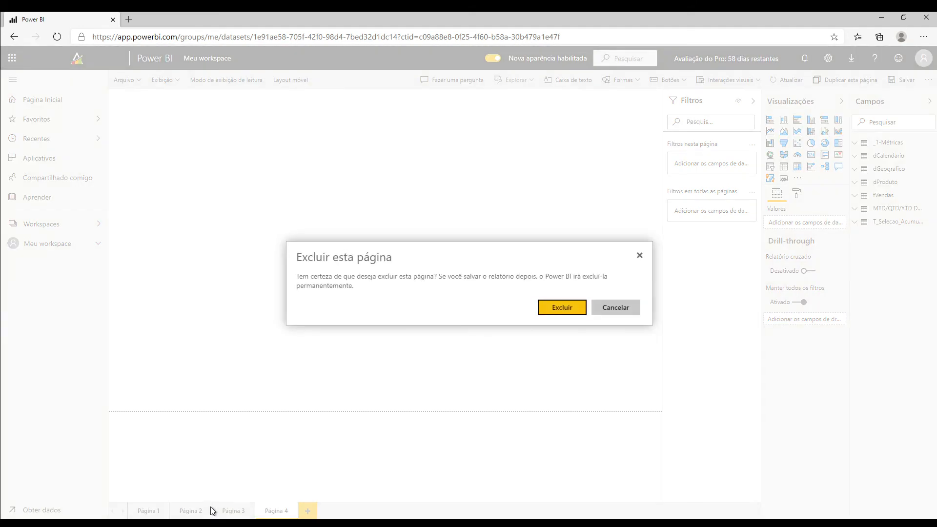
pyautogui.click(557, 307)
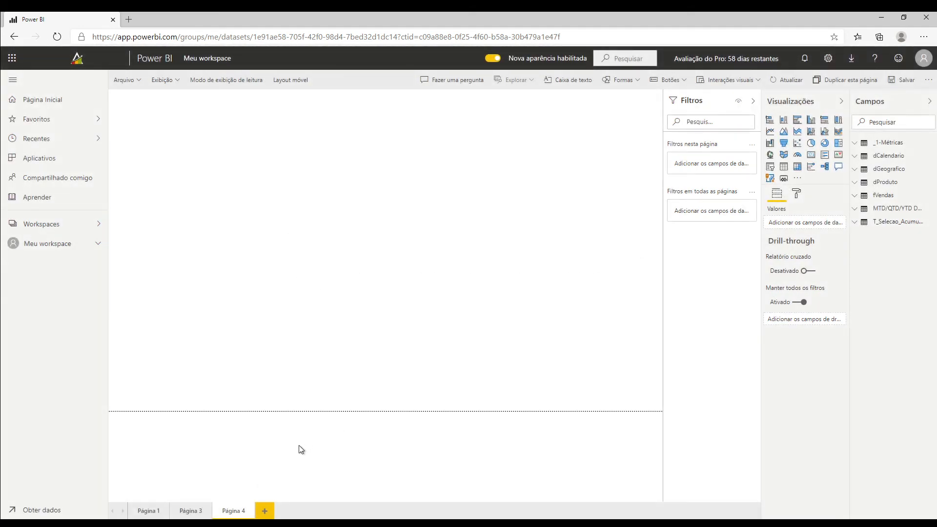
pyautogui.click(210, 508)
pyautogui.click(555, 307)
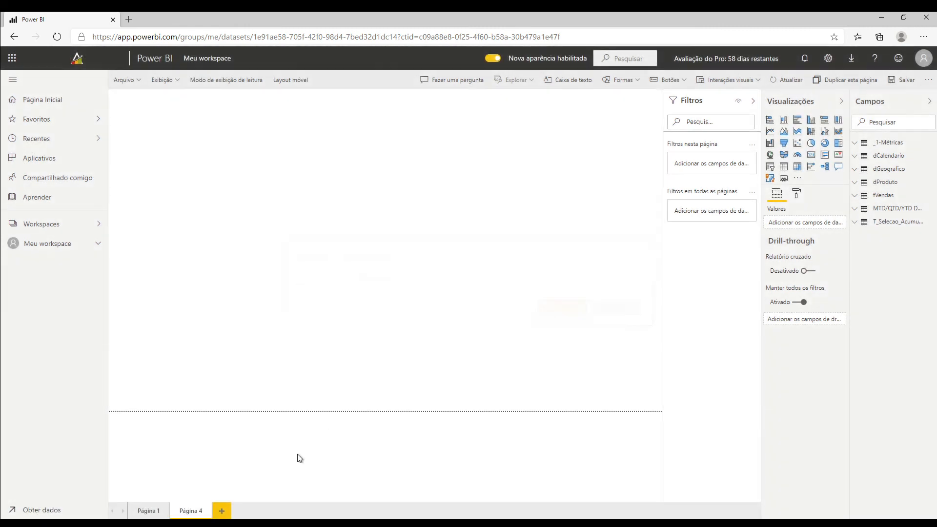
pyautogui.click(208, 507)
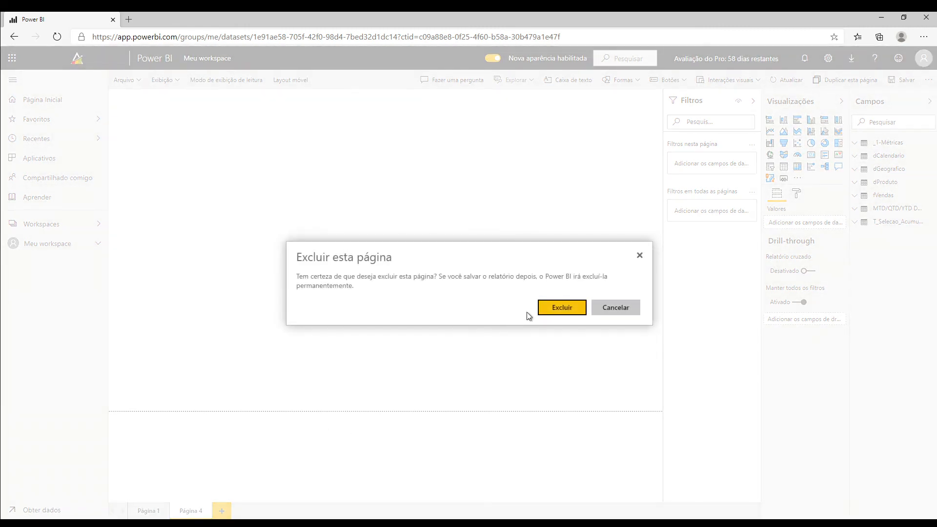
pyautogui.click(551, 307)
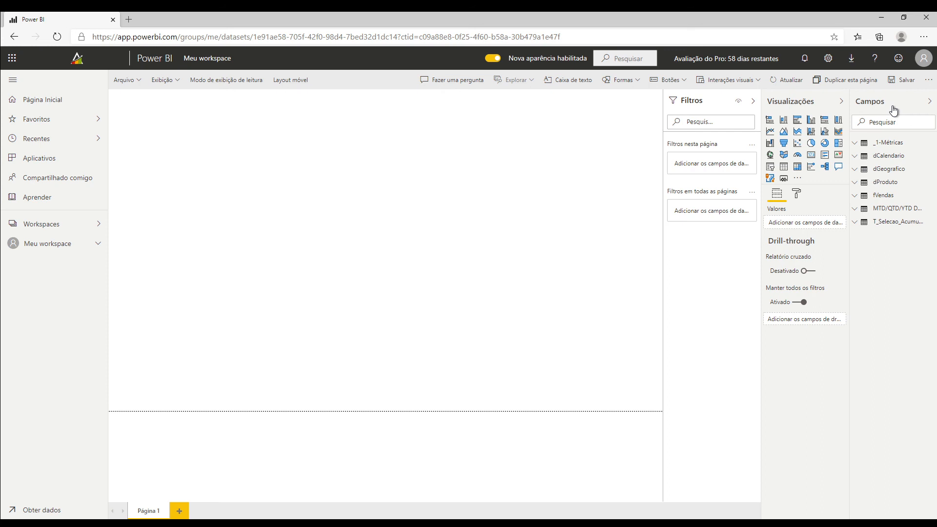
# Step: Examine the fields in the _1-Métricas, dCalendario and dGeografico tables, collapsing each one after viewing it
pyautogui.click(856, 146)
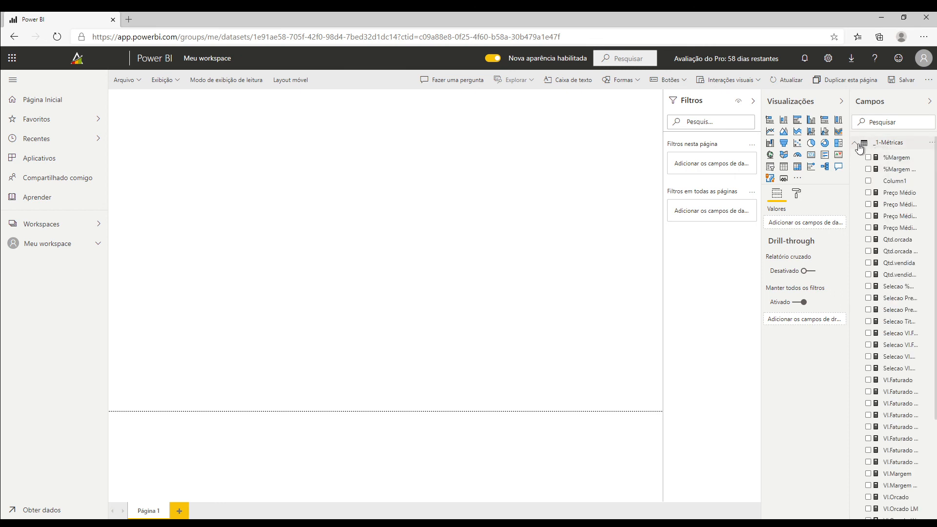
pyautogui.click(858, 145)
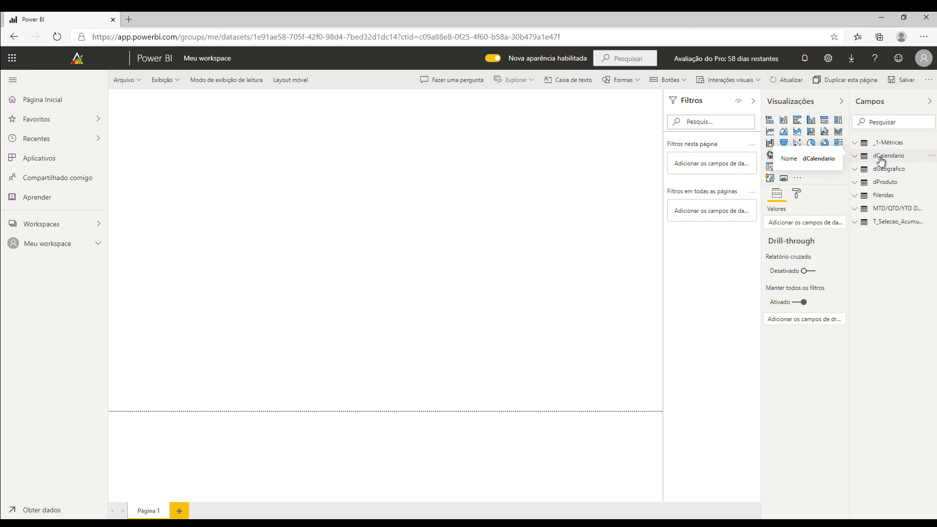
pyautogui.click(856, 158)
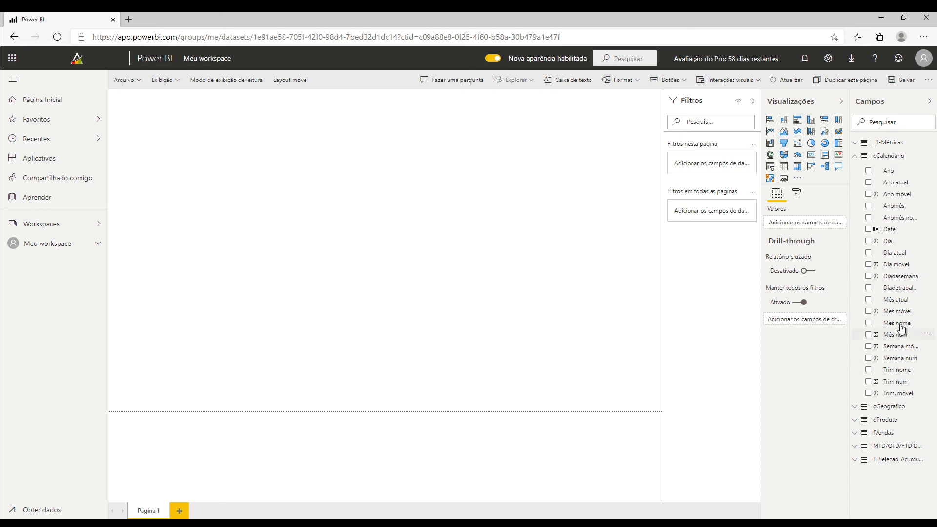
pyautogui.click(856, 157)
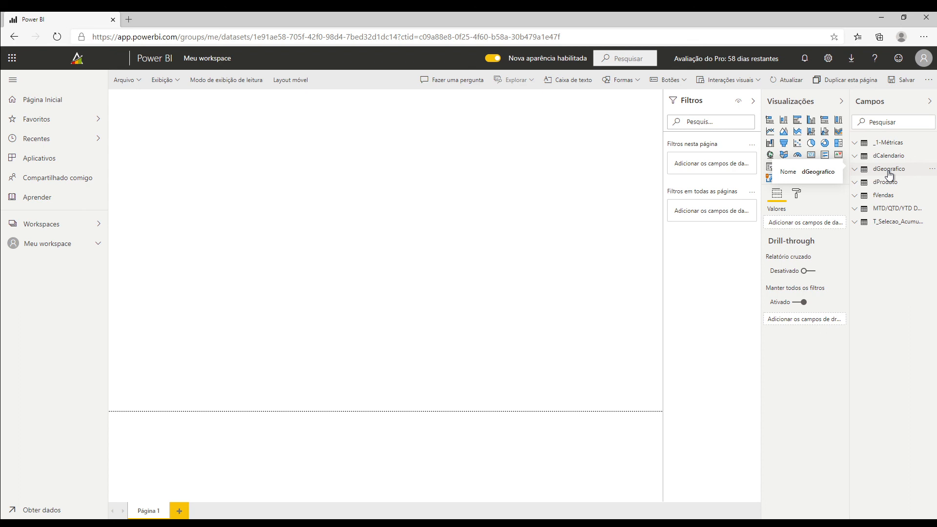
pyautogui.click(856, 170)
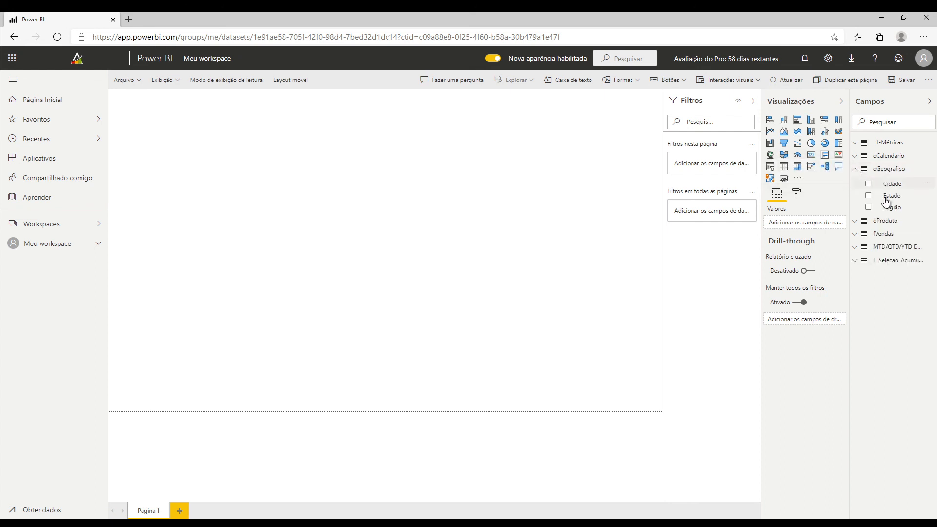
pyautogui.click(856, 170)
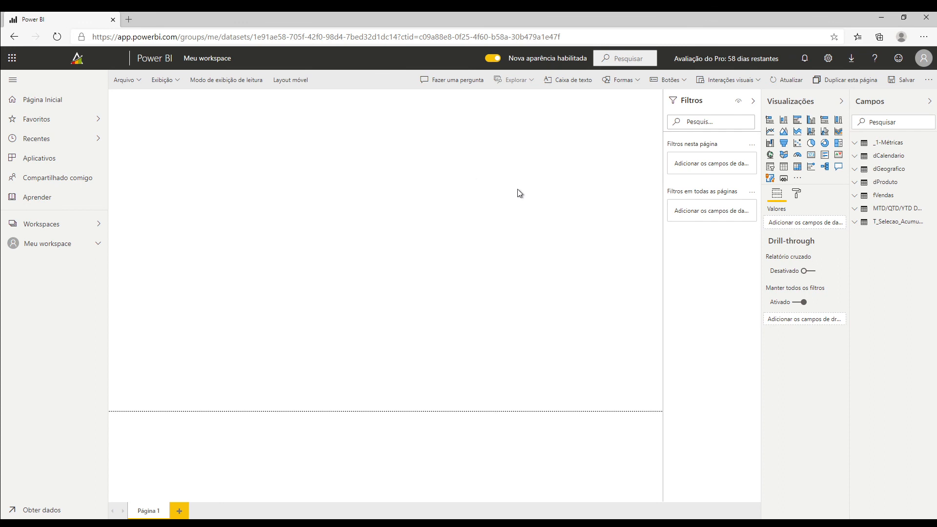
# Step: Add an empty card visual near the upper-left corner of Página 1 and resize it to be wider and shorter
pyautogui.click(812, 156)
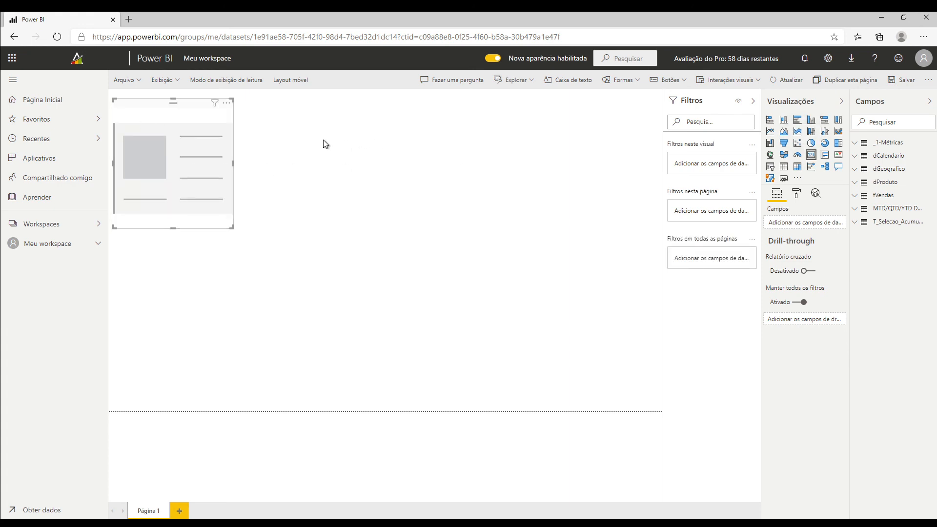
pyautogui.moveTo(171, 145); pyautogui.dragTo(190, 176)
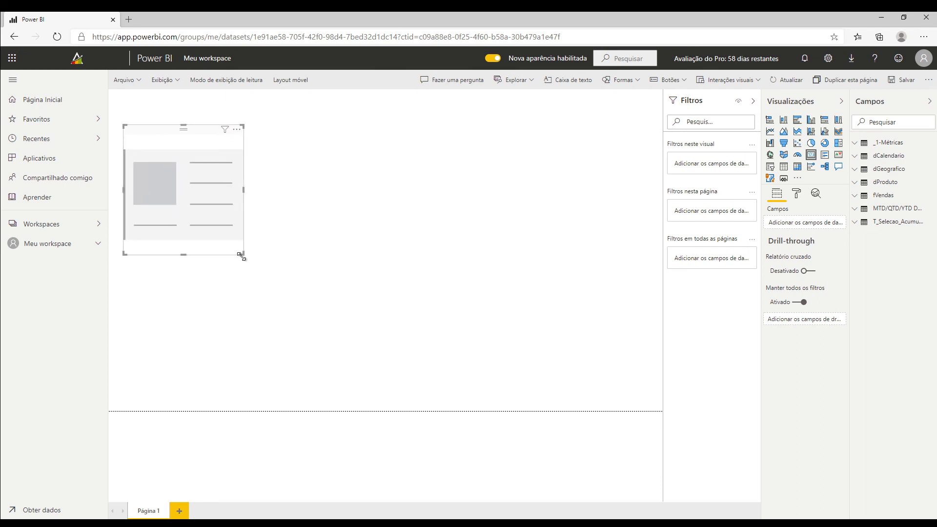
pyautogui.moveTo(241, 255); pyautogui.dragTo(261, 187)
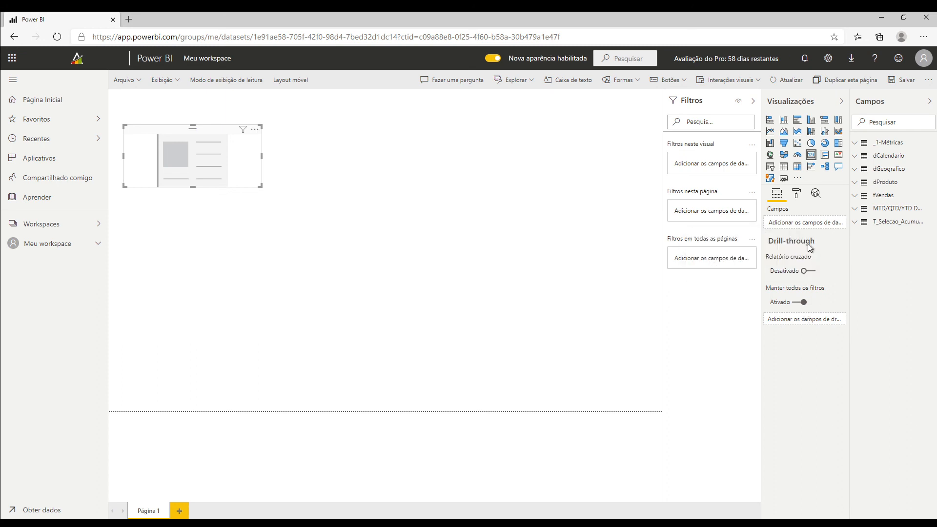
# Step: Widen the field list, search it for "fatu", and assign the Vl.Faturado measure from _1-Métricas to the empty card
pyautogui.click(797, 193)
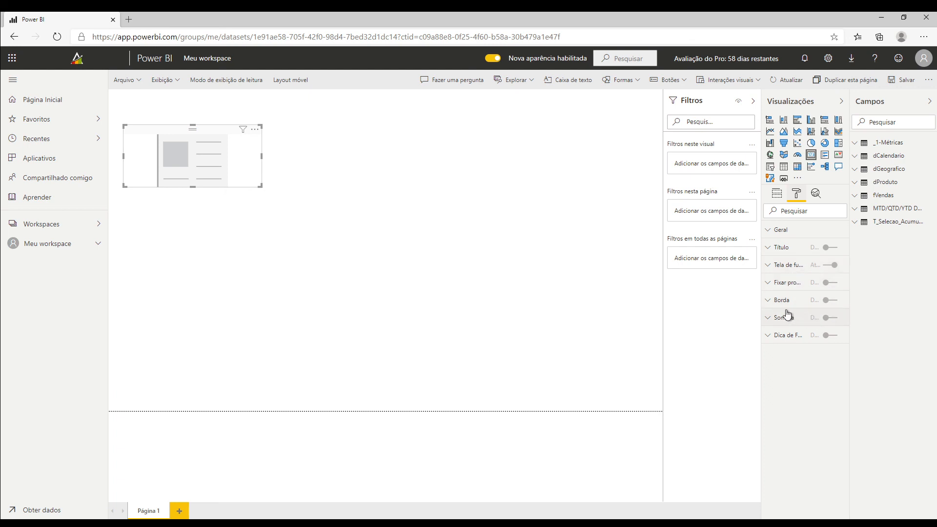
pyautogui.click(777, 196)
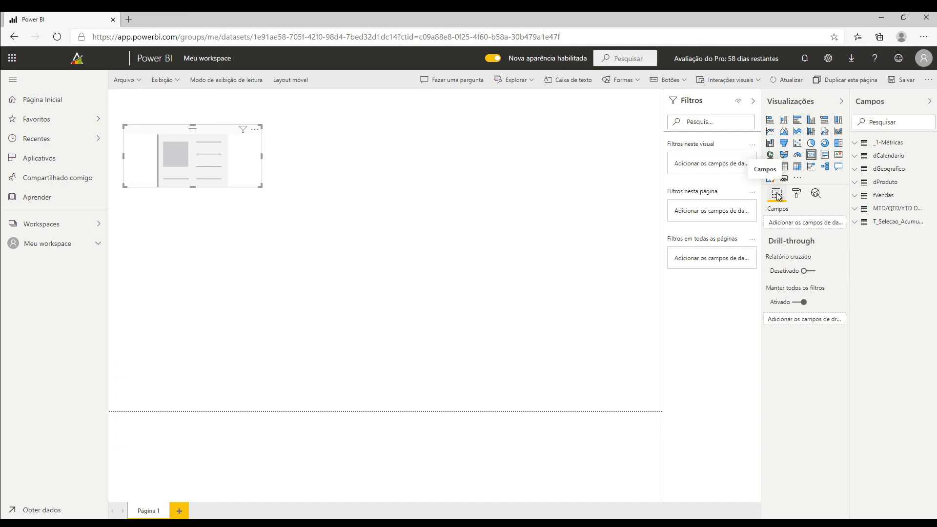
pyautogui.click(855, 144)
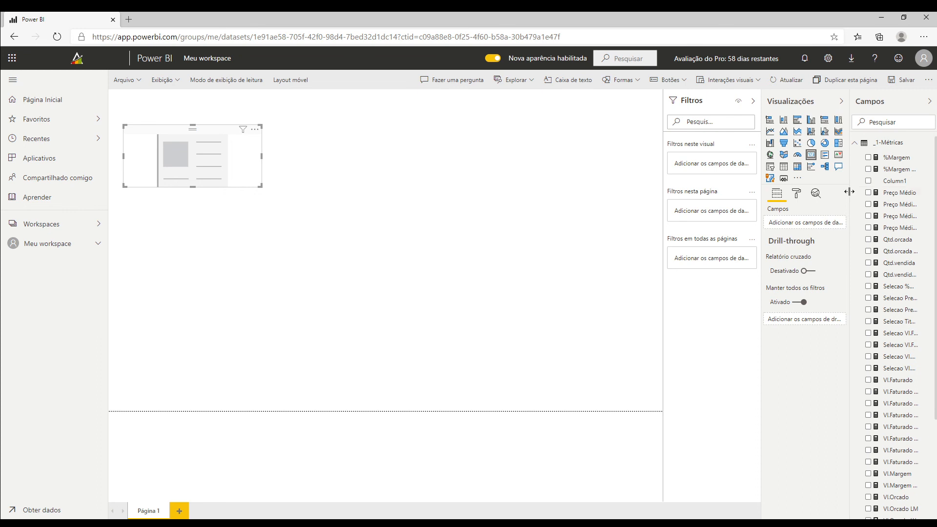
pyautogui.moveTo(849, 192); pyautogui.dragTo(804, 191)
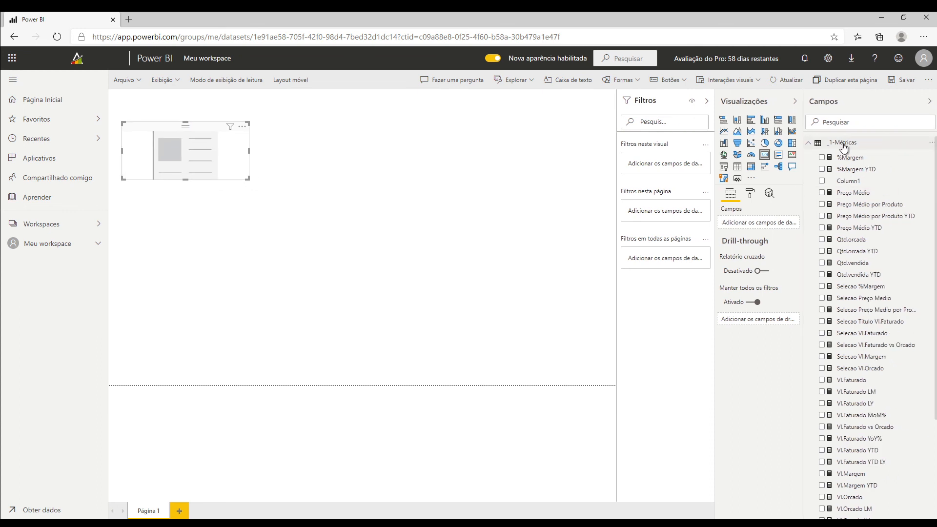
pyautogui.scroll(-3, 862, 188)
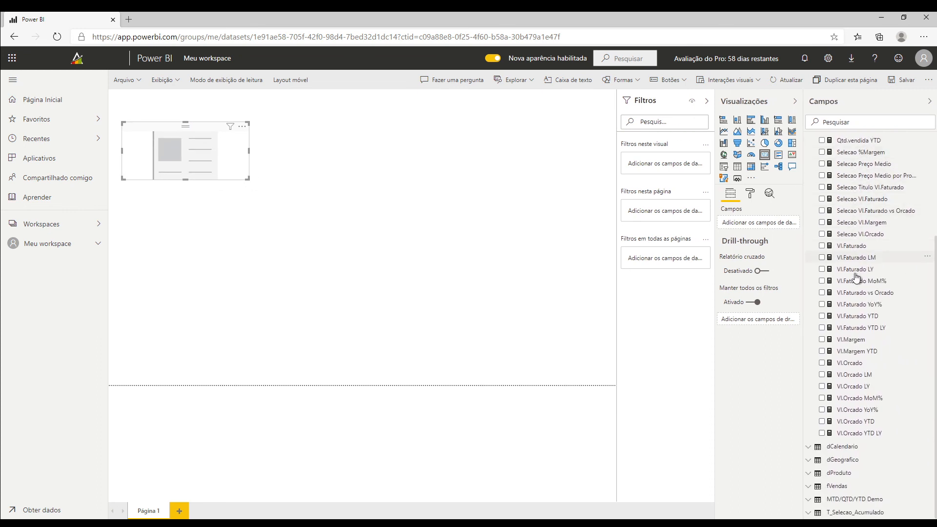
pyautogui.scroll(3, 858, 339)
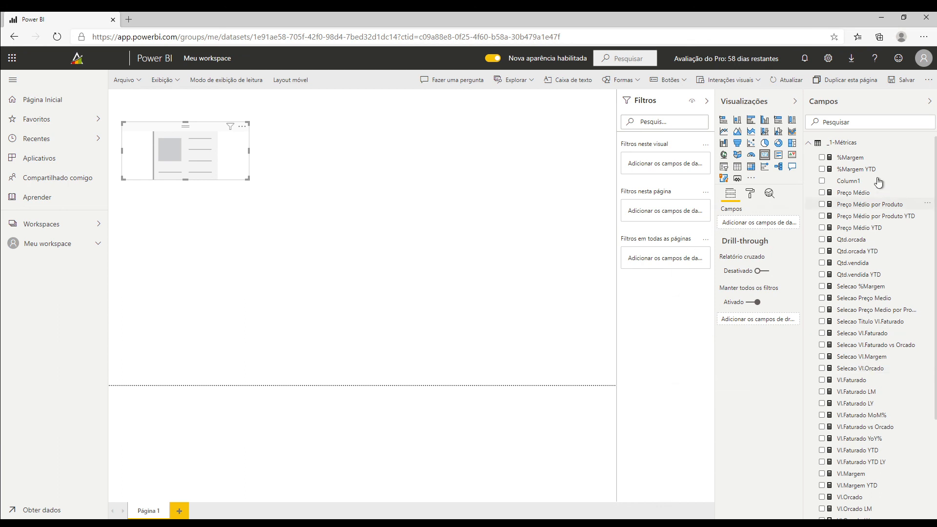
pyautogui.click(857, 121)
pyautogui.write('fatu')
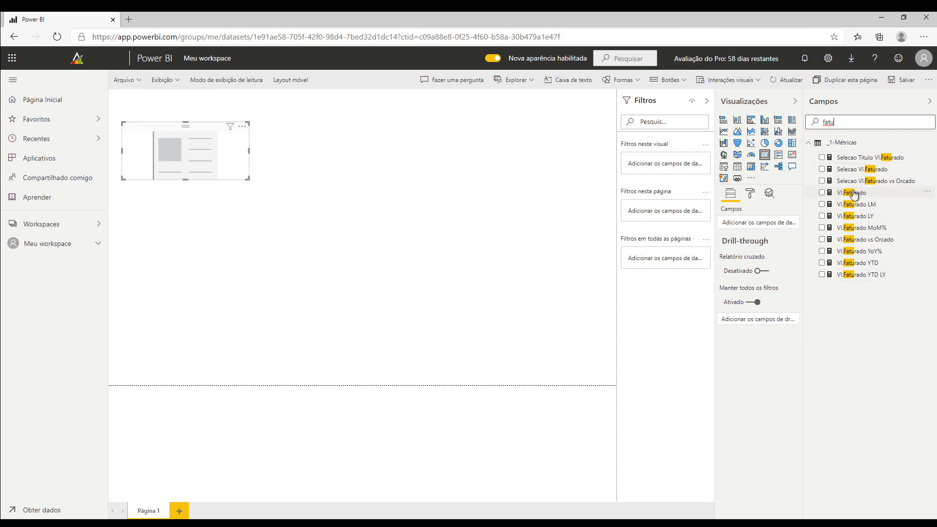
pyautogui.moveTo(858, 196); pyautogui.dragTo(770, 224)
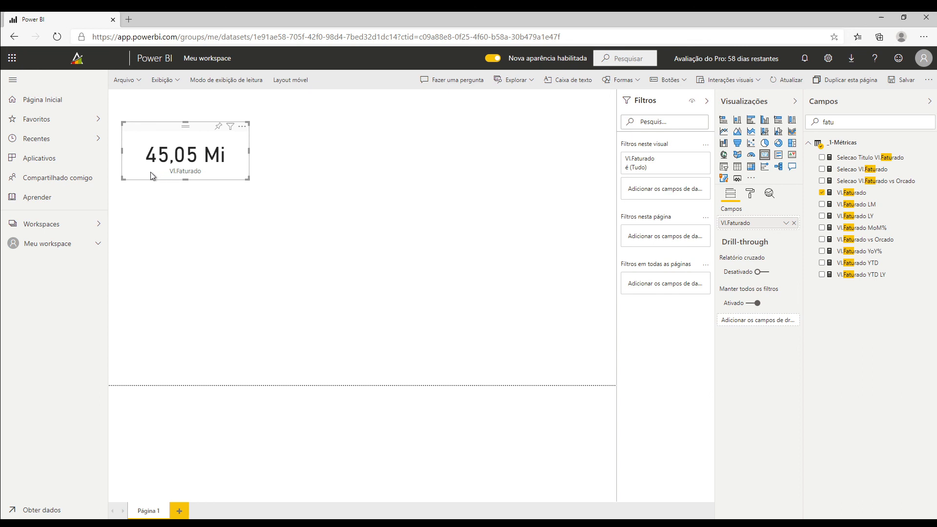
pyautogui.click(751, 193)
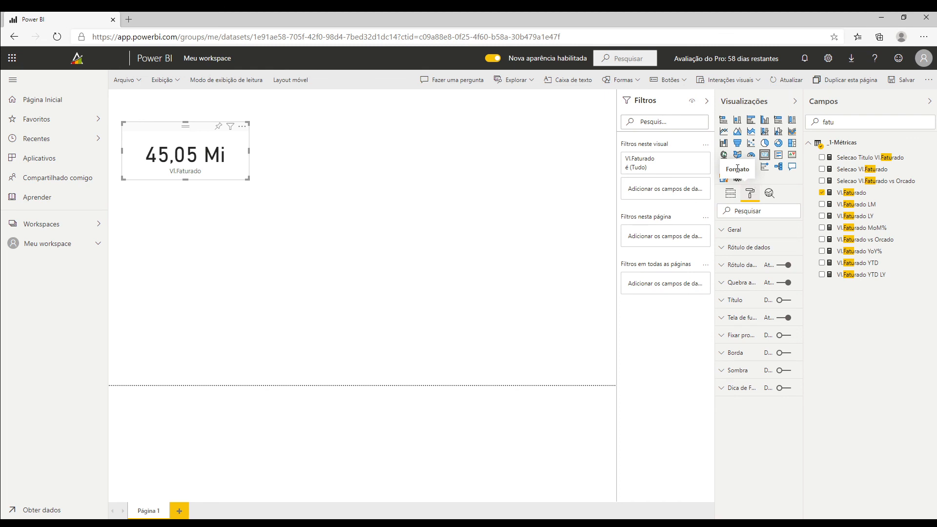
pyautogui.click(730, 194)
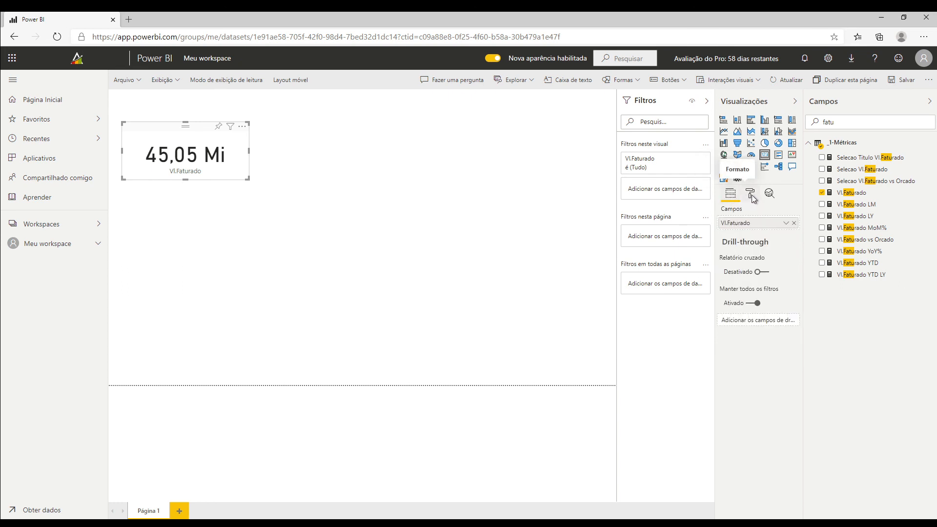
pyautogui.click(752, 198)
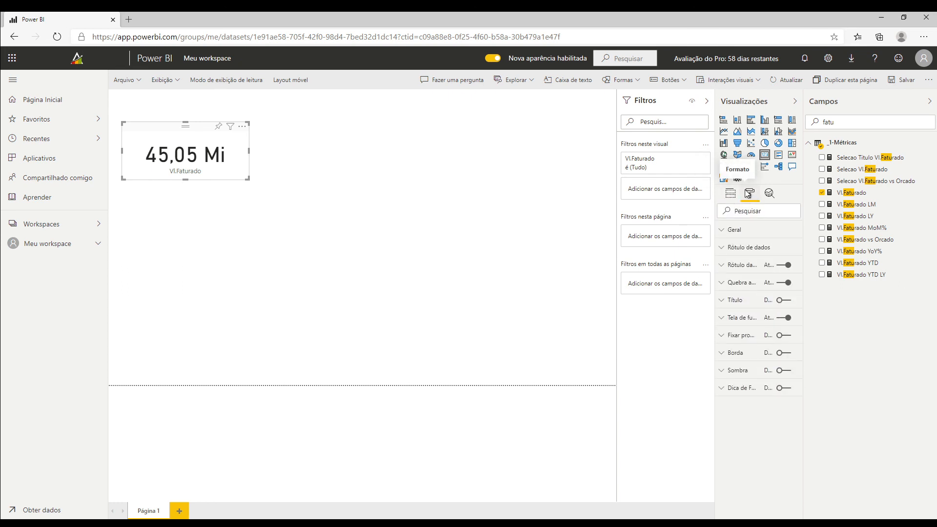
pyautogui.click(732, 198)
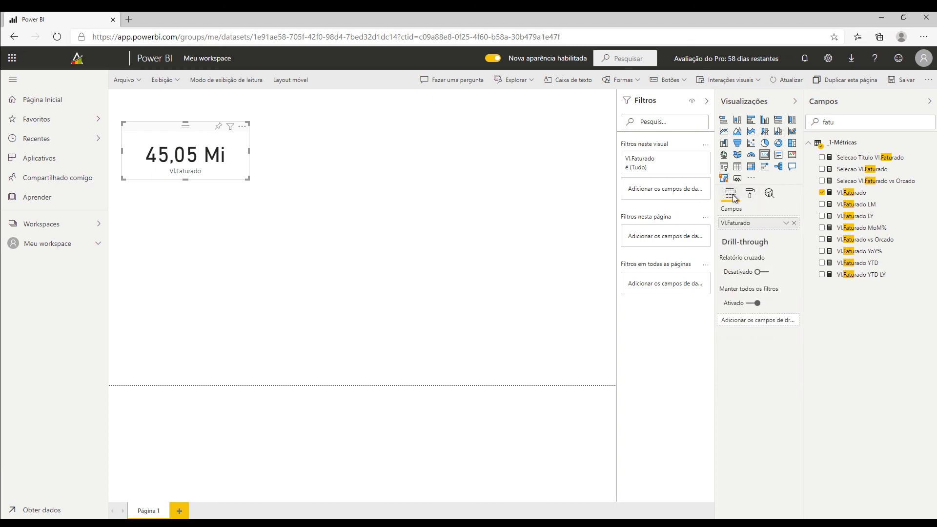
# Step: Turn on the Vl.Faturado card's border, with a light grey colour and a radius of 5 px
pyautogui.click(752, 195)
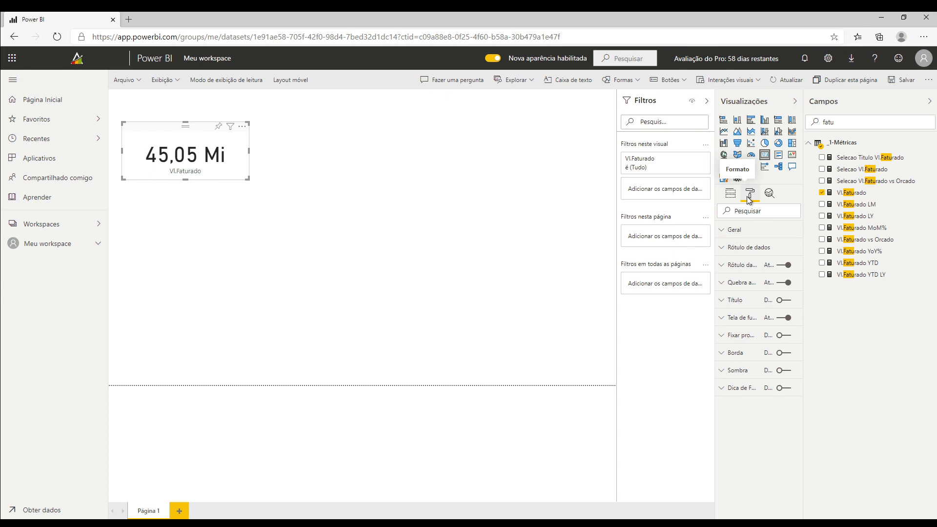
pyautogui.click(787, 355)
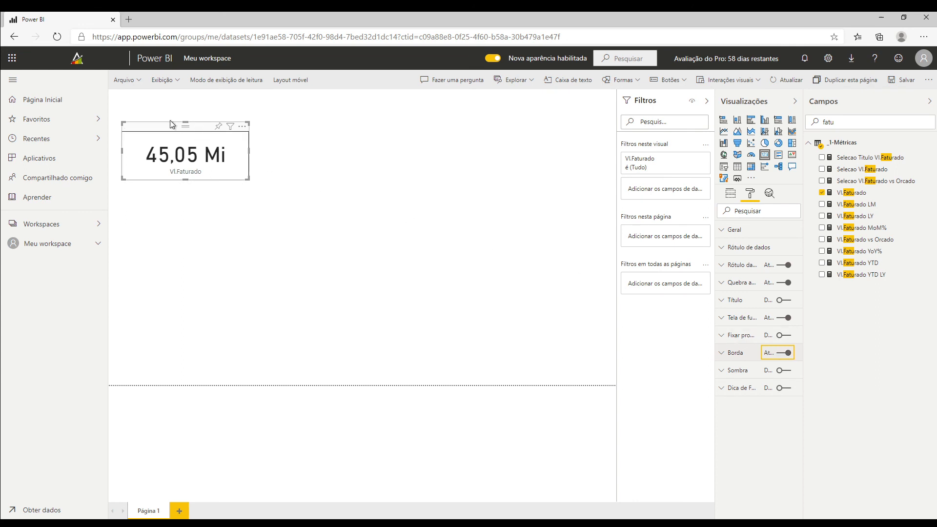
pyautogui.click(722, 353)
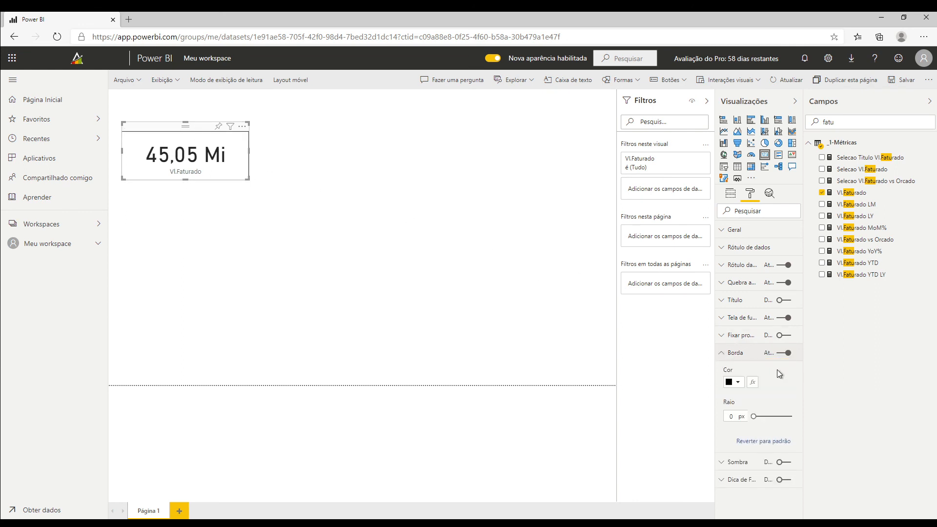
pyautogui.click(739, 384)
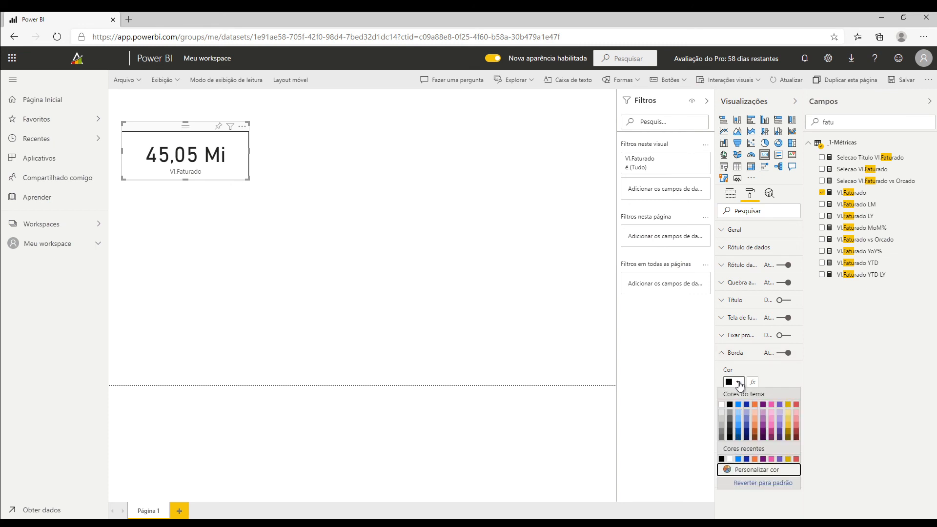
pyautogui.click(722, 427)
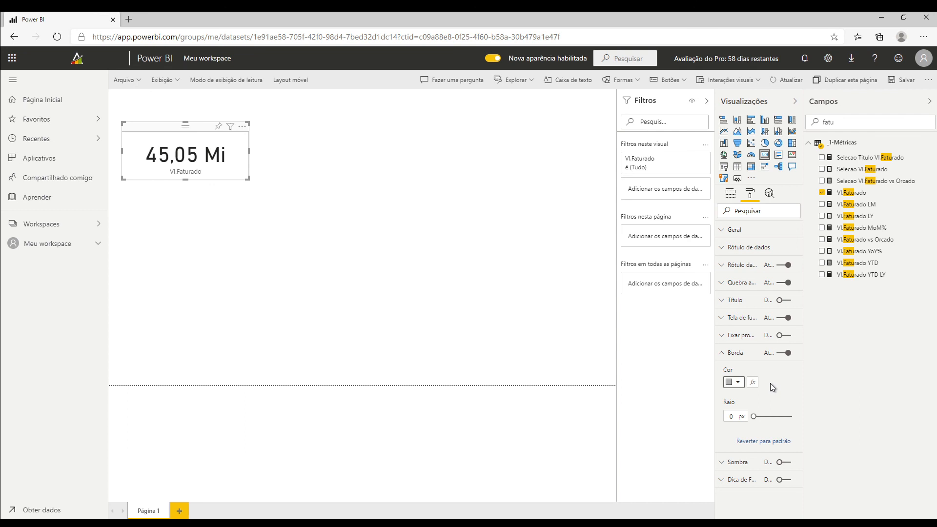
pyautogui.moveTo(730, 416); pyautogui.dragTo(727, 416)
pyautogui.write('5')
pyautogui.click(721, 353)
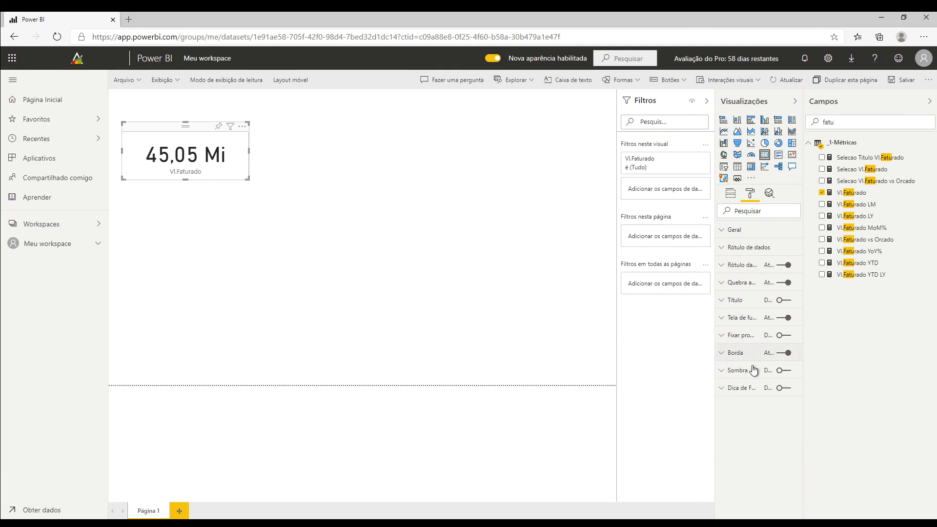
pyautogui.click(272, 149)
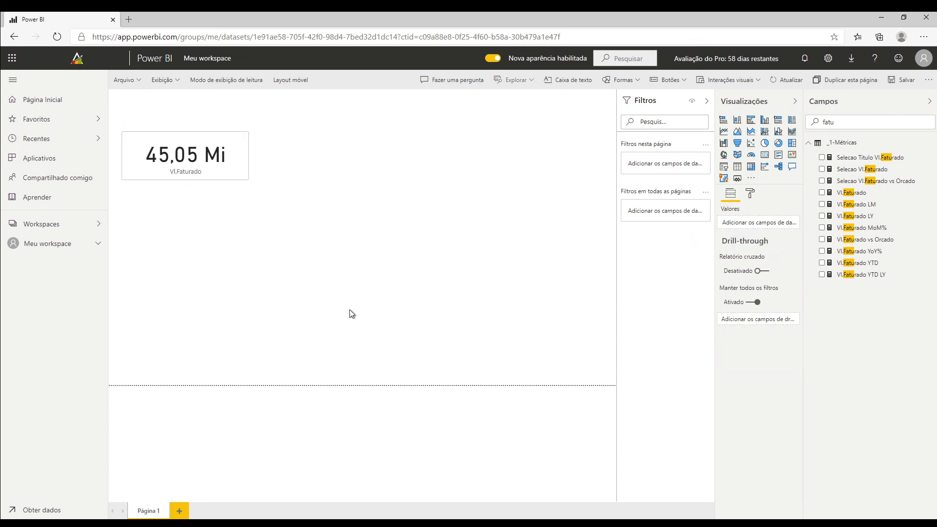
# Step: Move the Vl.Faturado card slightly down and to the left, and stack two copies of it below
pyautogui.moveTo(239, 168)
pyautogui.mouseDown()
pyautogui.moveTo(603, 169)
pyautogui.moveTo(237, 170)
pyautogui.mouseUp()
pyautogui.click(313, 254)
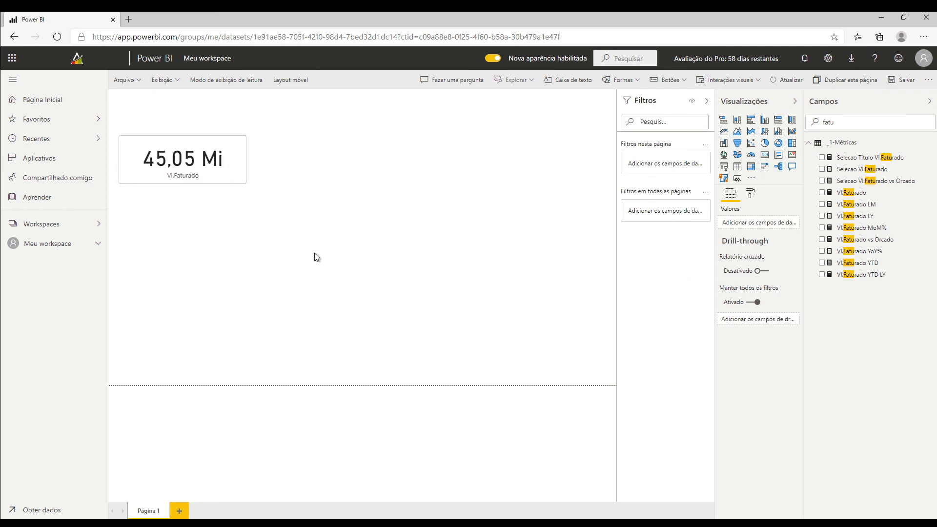
pyautogui.click(239, 172)
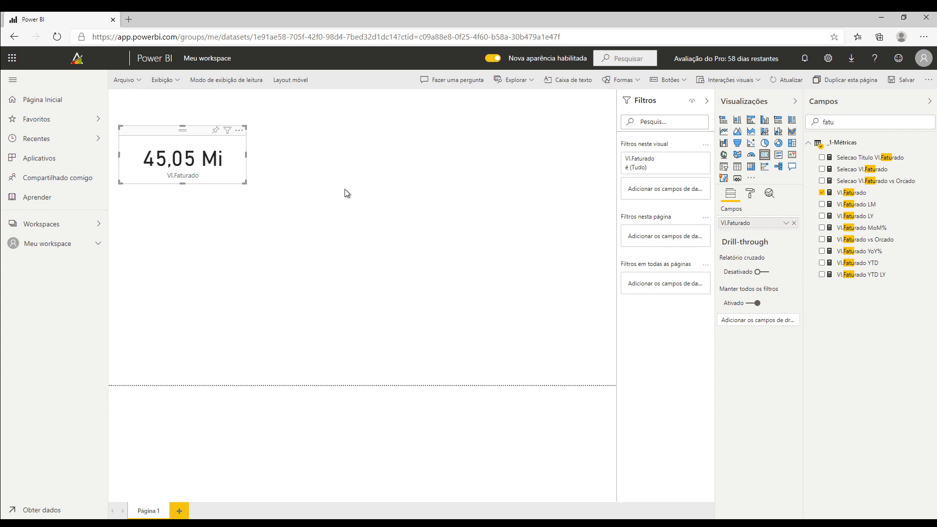
pyautogui.hotkey('ctrl', 'c')
pyautogui.hotkey('ctrl', 'v')
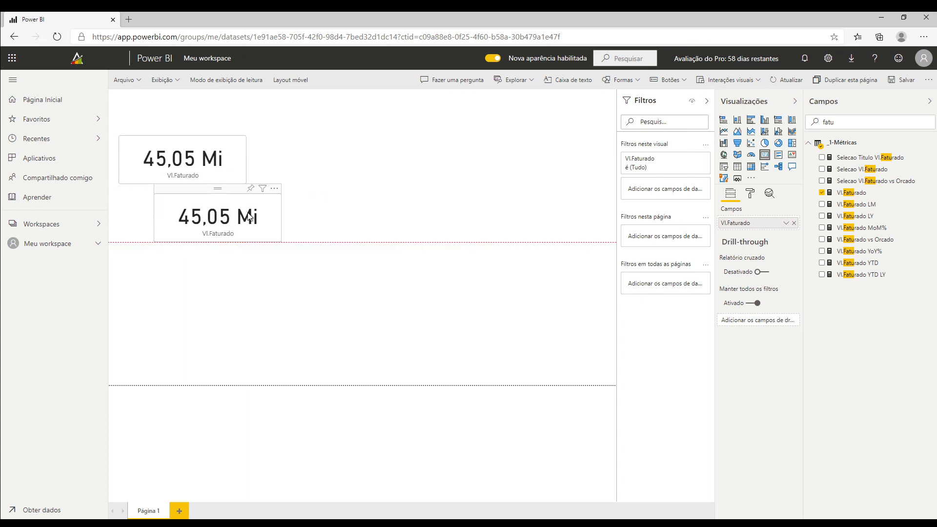
pyautogui.moveTo(207, 220); pyautogui.dragTo(215, 220)
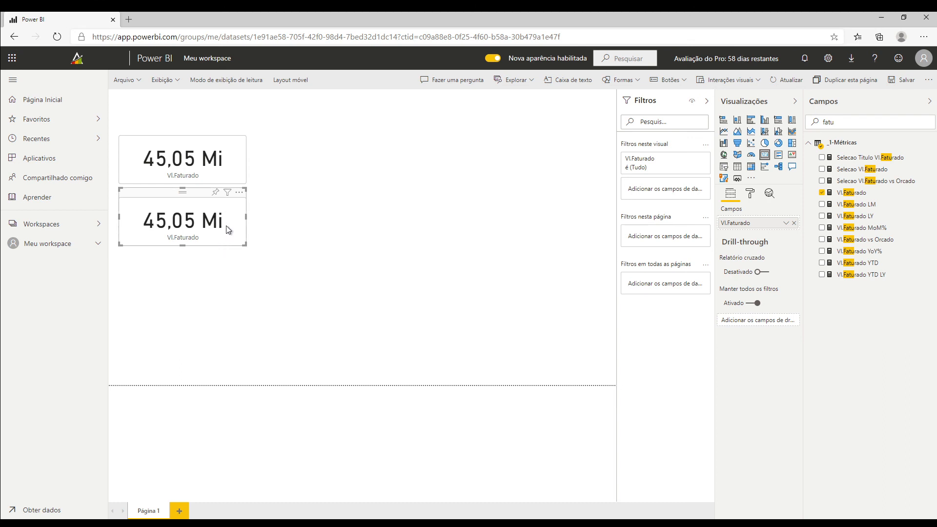
pyautogui.hotkey('ctrl', 'v')
pyautogui.moveTo(227, 225); pyautogui.dragTo(213, 286)
pyautogui.click(325, 188)
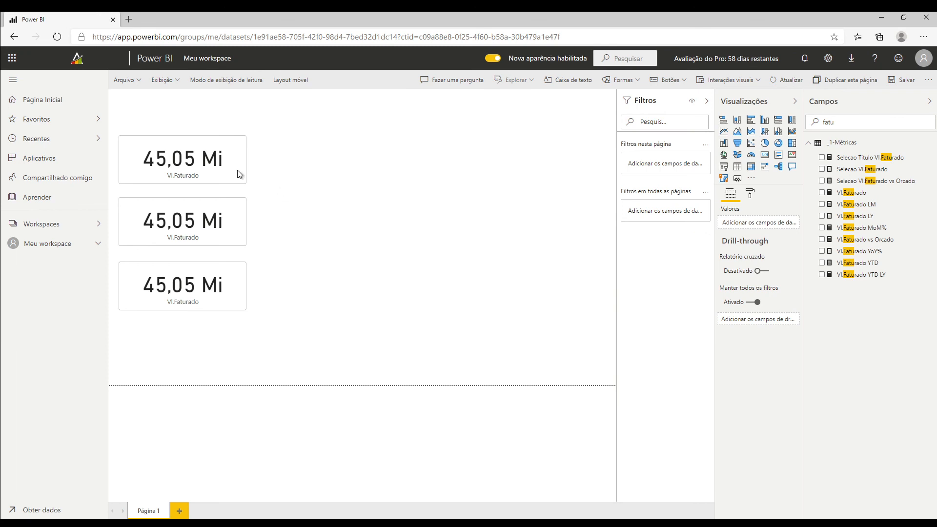
# Step: Search the fields for "pre" and replace the middle card's measure with Preço Médio
pyautogui.click(224, 236)
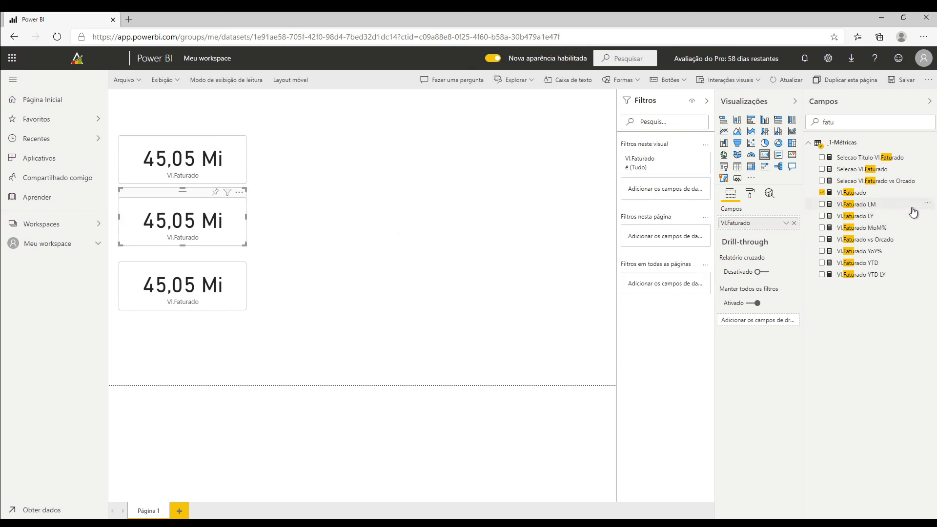
pyautogui.moveTo(843, 122); pyautogui.dragTo(772, 121)
pyautogui.write('pre')
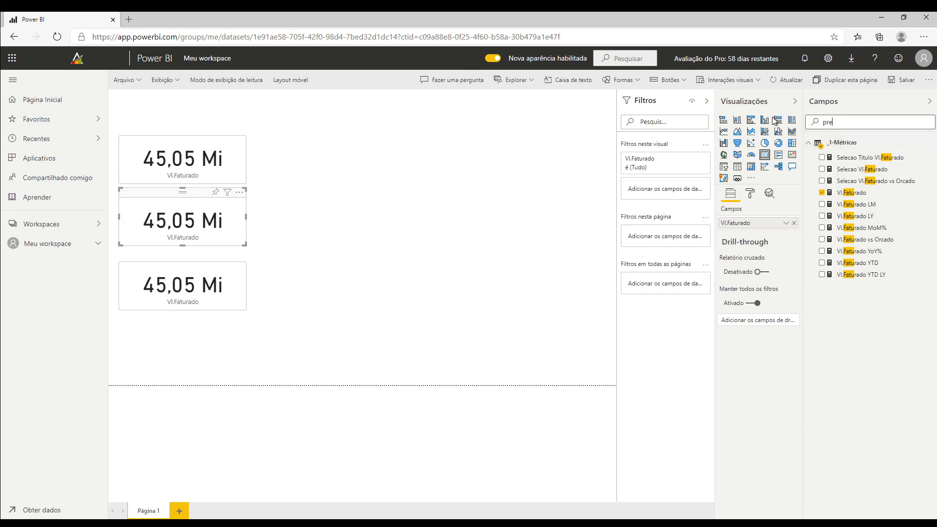
pyautogui.moveTo(853, 159); pyautogui.dragTo(781, 224)
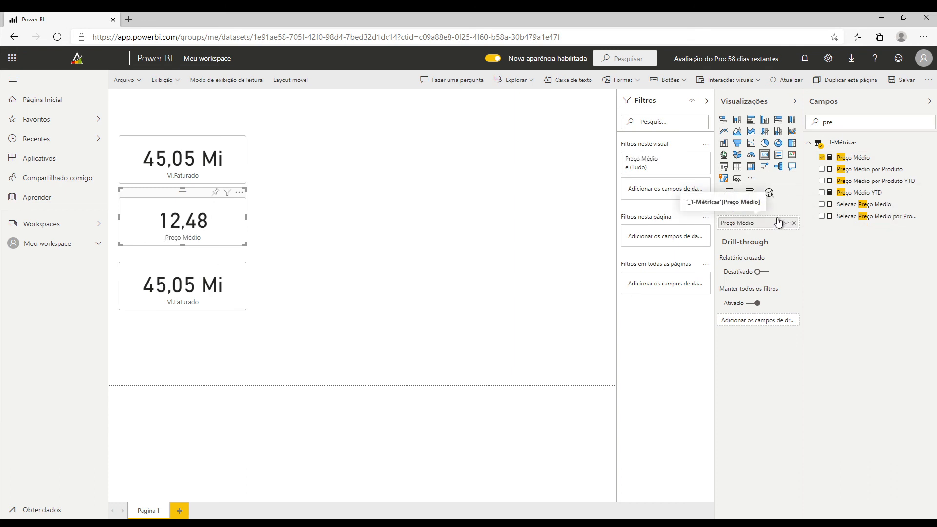
# Step: Search the fields for "qtd" and replace the middle card's measure with Qtd.vendida
pyautogui.moveTo(855, 121); pyautogui.dragTo(756, 117)
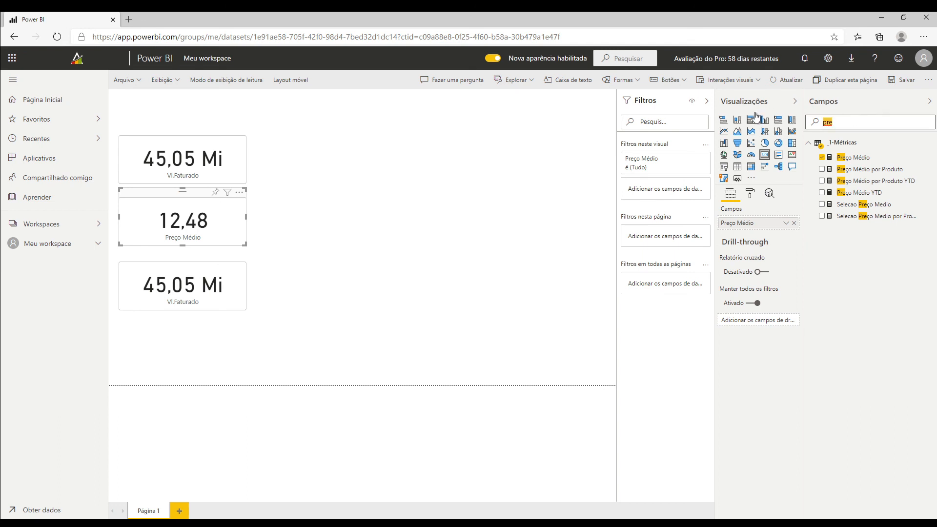
pyautogui.write('qtd')
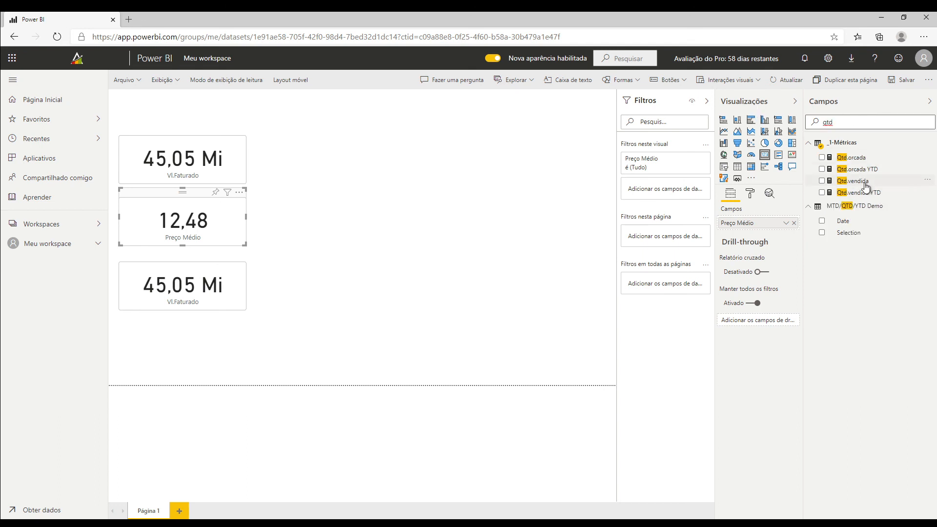
pyautogui.moveTo(865, 186); pyautogui.dragTo(778, 228)
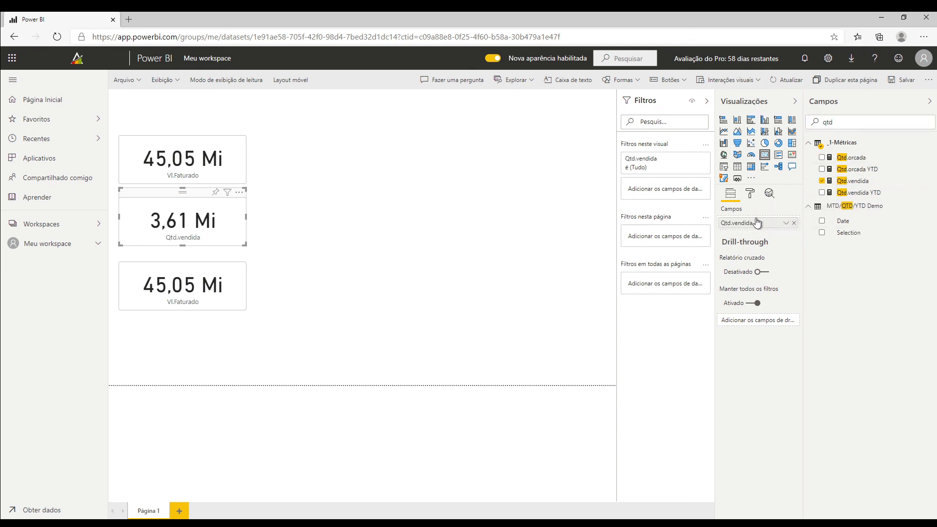
# Step: Search the fields for "pre", replace the bottom card's measure with Preço Médio, and deselect the card
pyautogui.click(227, 284)
pyautogui.doubleClick(810, 120)
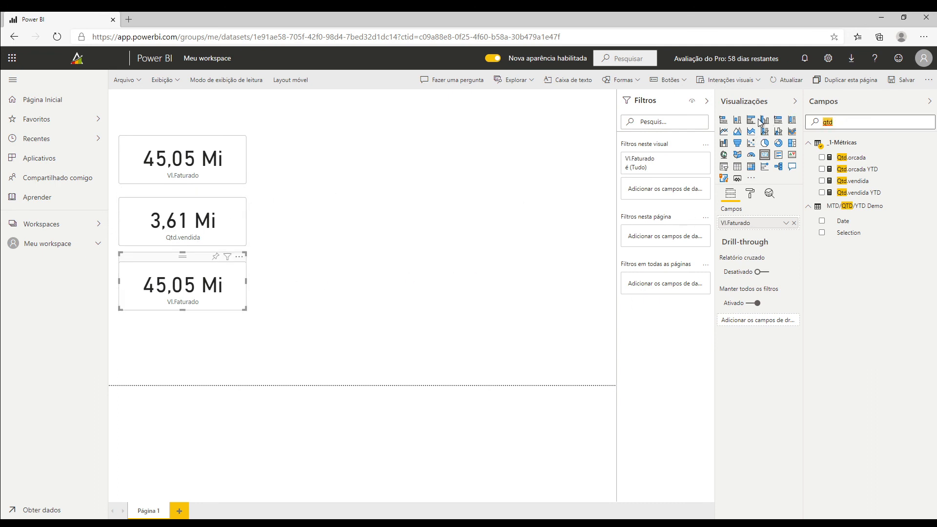
pyautogui.write('pre')
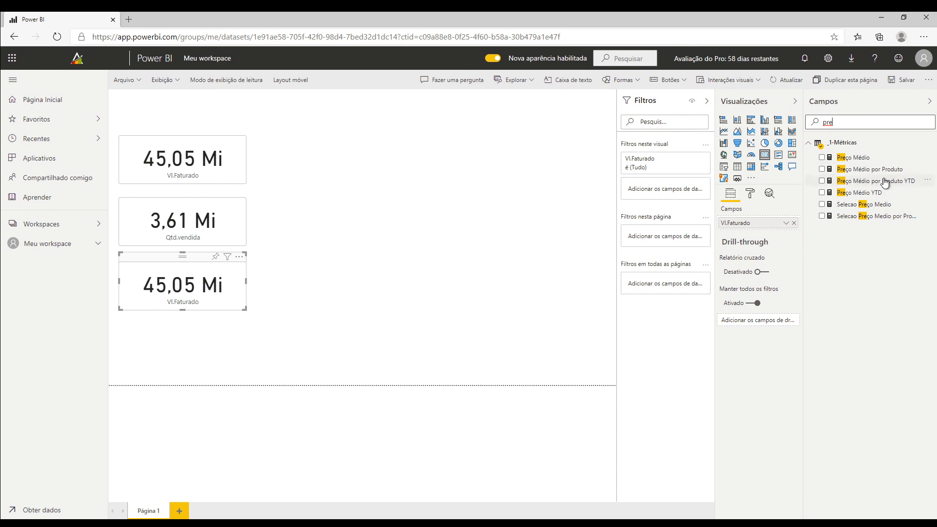
pyautogui.moveTo(863, 158); pyautogui.dragTo(776, 230)
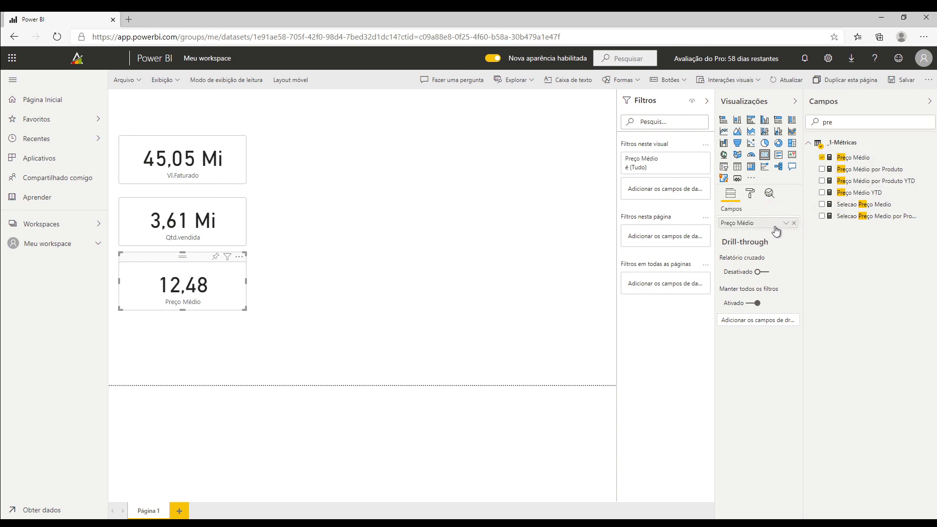
pyautogui.click(429, 137)
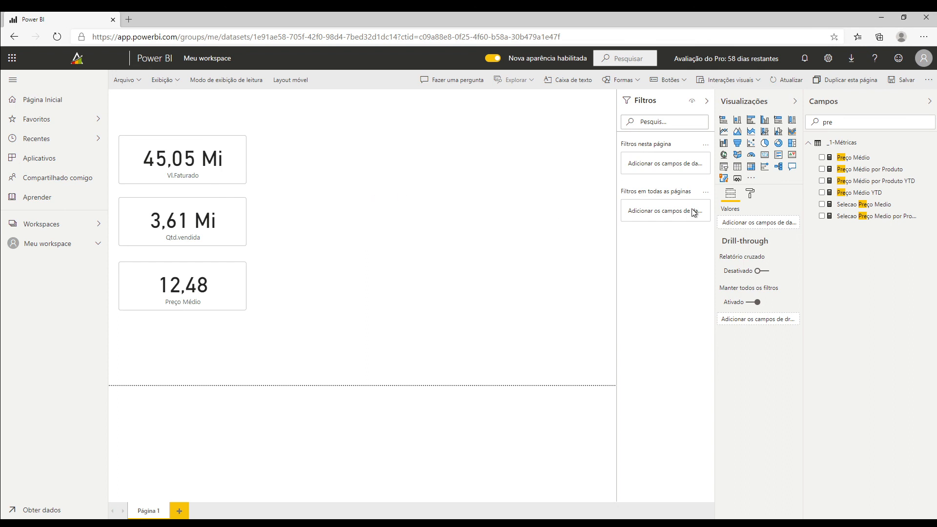
# Step: Insert a table visual to the right of the Vl.Faturado card and enlarge it to span the upper two cards' height
pyautogui.click(737, 169)
pyautogui.moveTo(221, 354); pyautogui.dragTo(336, 180)
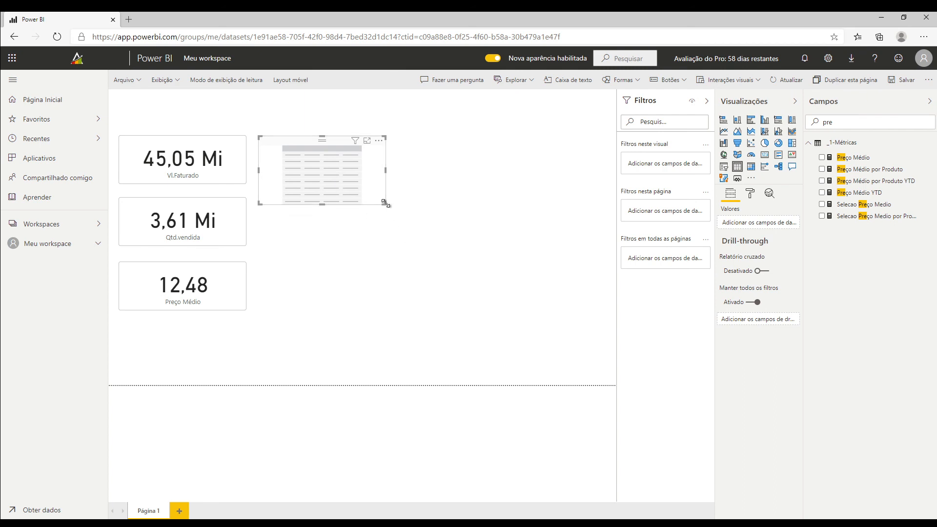
pyautogui.moveTo(385, 204); pyautogui.dragTo(459, 249)
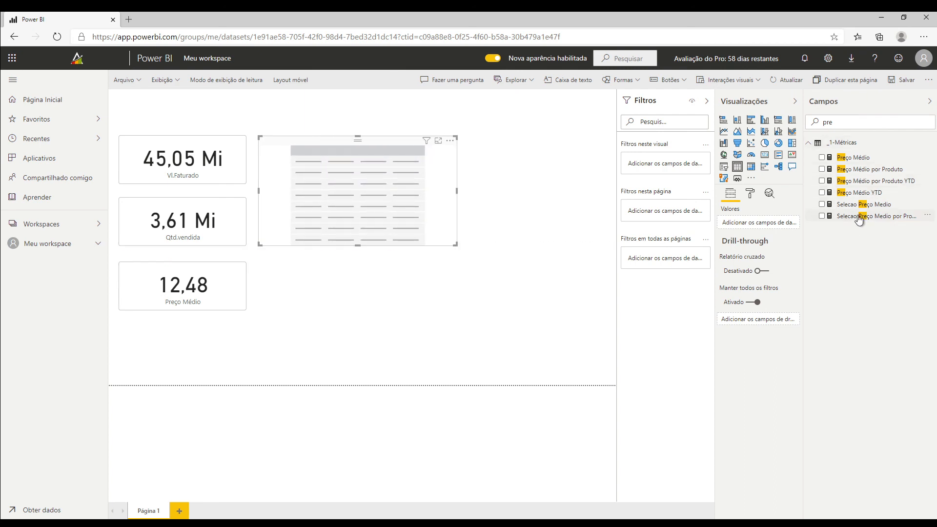
# Step: Search the fields for "vl" and "pre" to add the Vl.Faturado and Preço Médio measures to the table
pyautogui.doubleClick(842, 122)
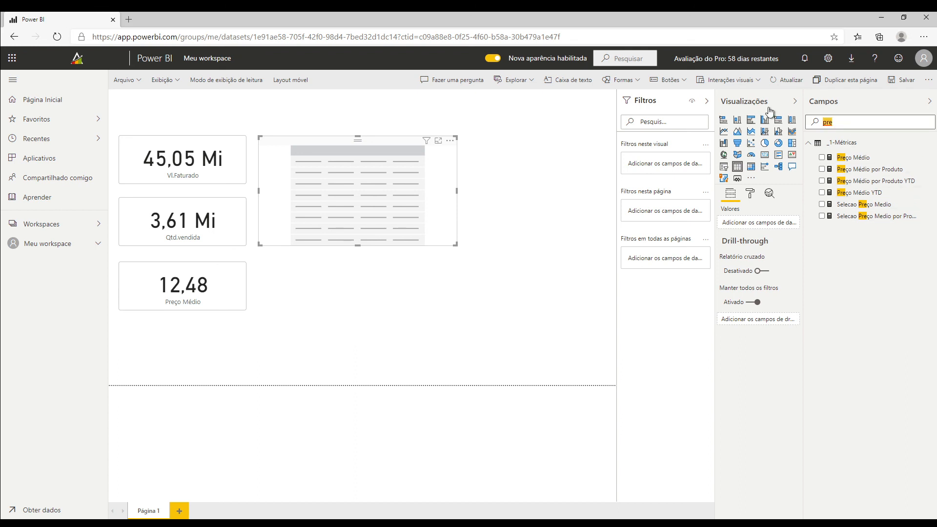
pyautogui.write('vl')
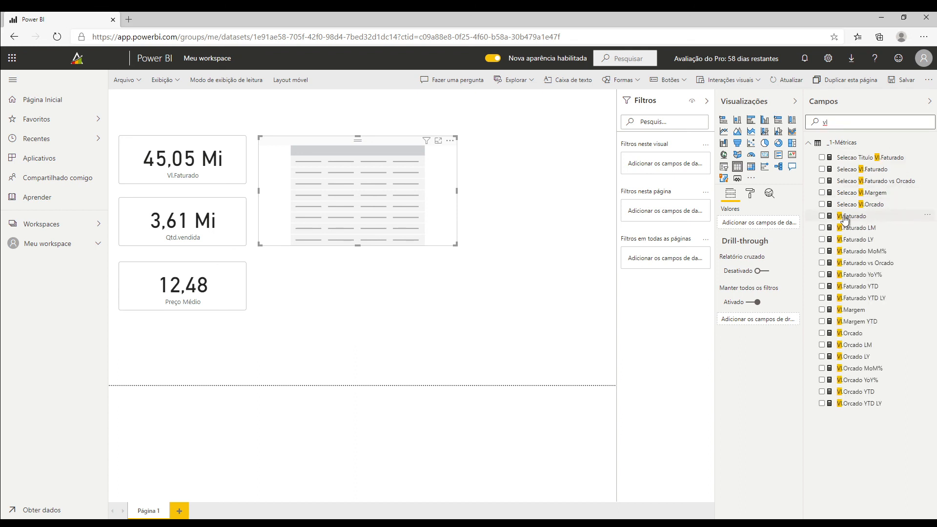
pyautogui.moveTo(849, 227); pyautogui.dragTo(785, 232)
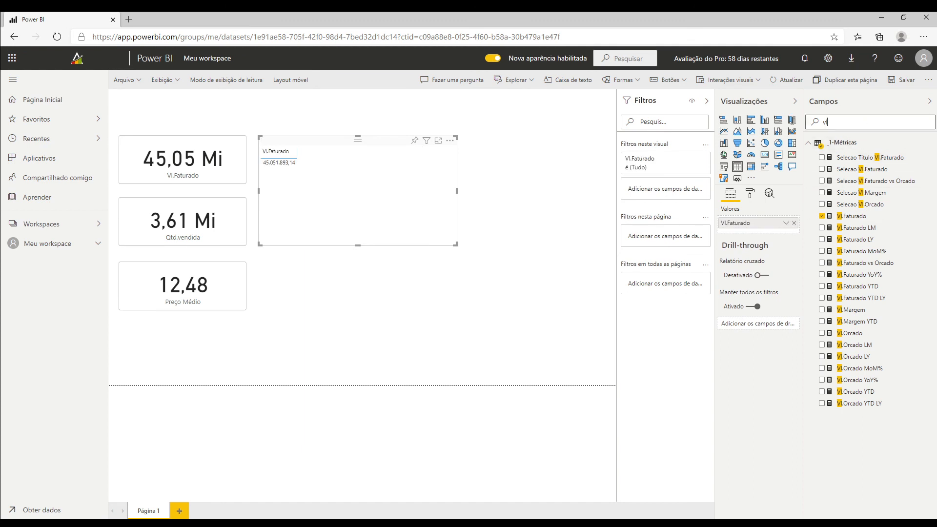
pyautogui.write('re')
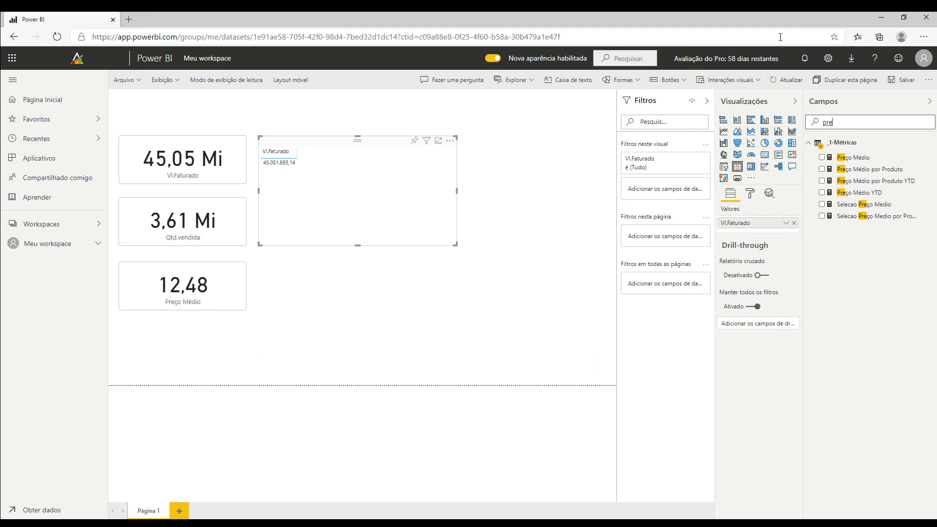
pyautogui.moveTo(853, 157); pyautogui.dragTo(782, 233)
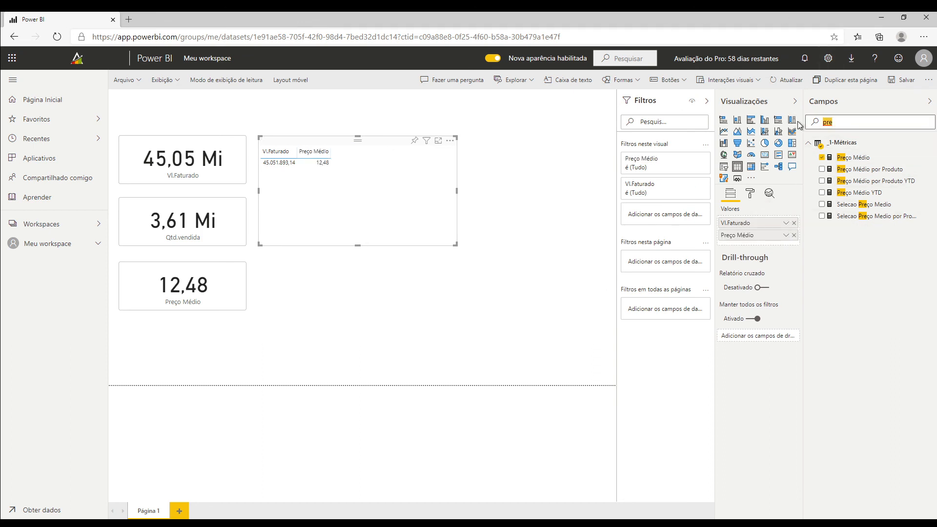
# Step: Search the fields for "qtd" and add Qtd.vendida as the table's last column
pyautogui.press('BackSpace')
pyautogui.press('BackSpace')
pyautogui.press('BackSpace')
pyautogui.write('qtd')
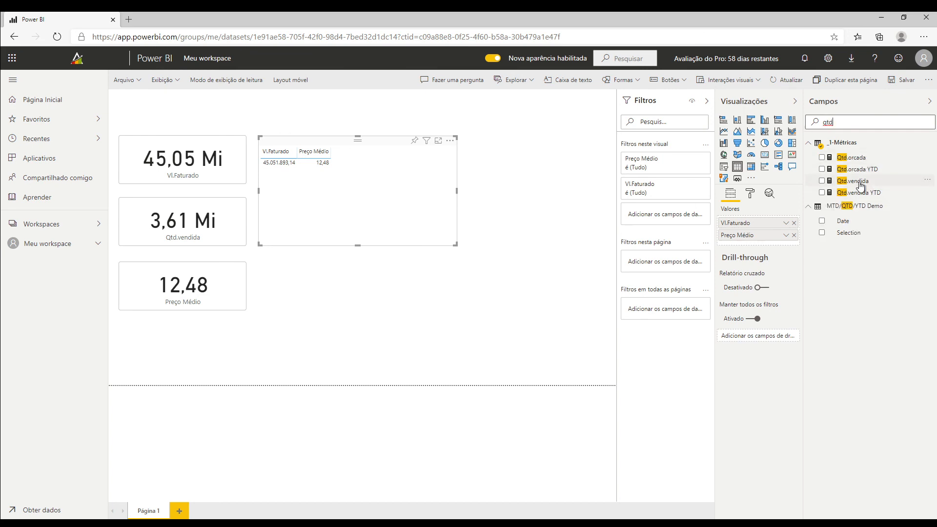
pyautogui.moveTo(860, 185); pyautogui.dragTo(761, 244)
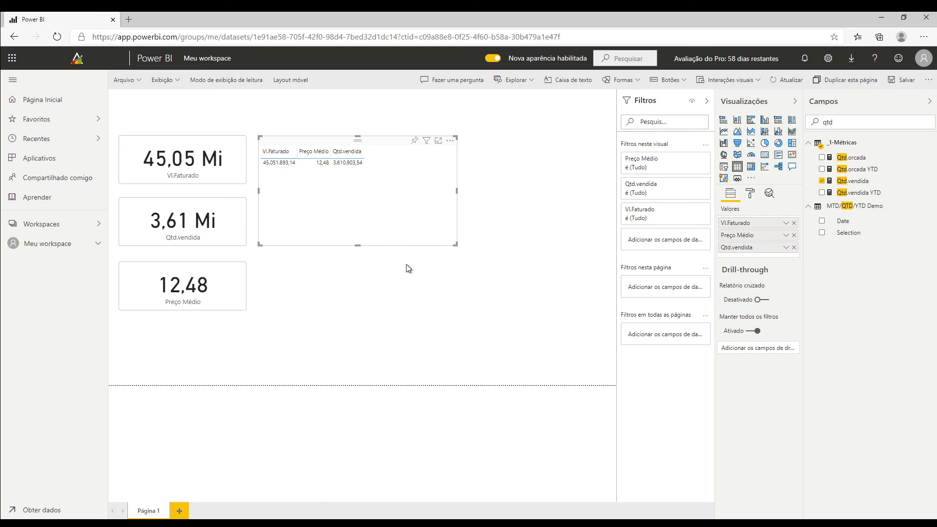
# Step: Clear the field search, add Região from dGeografico to the table, and make it the first column
pyautogui.moveTo(861, 122); pyautogui.dragTo(730, 116)
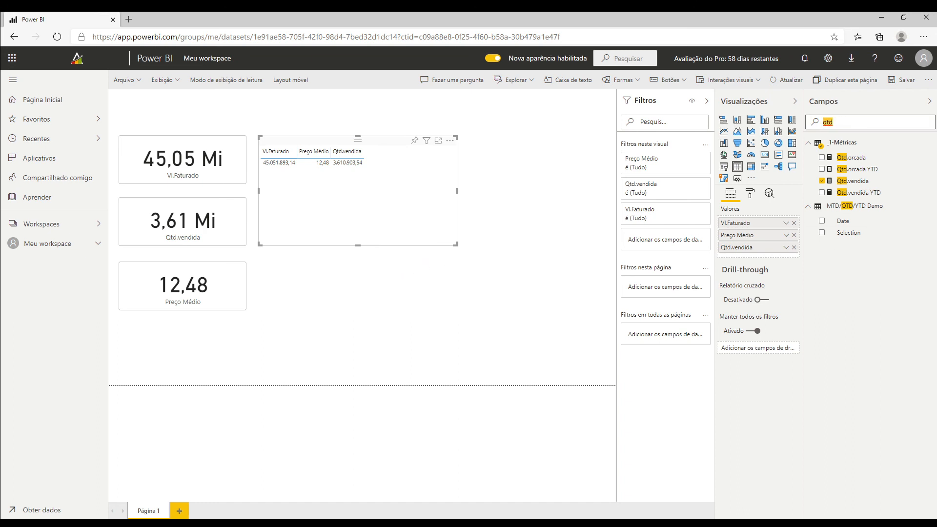
pyautogui.click(809, 144)
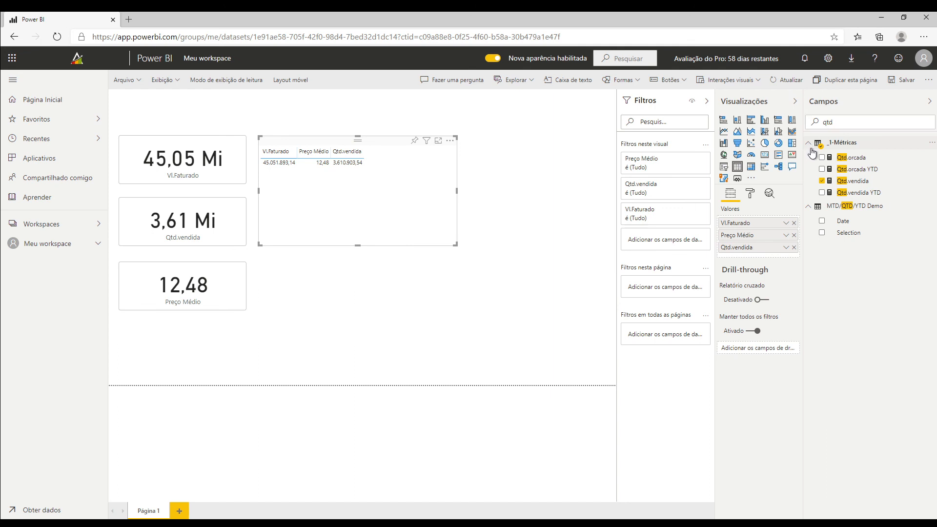
pyautogui.moveTo(837, 122); pyautogui.dragTo(794, 120)
pyautogui.press('BackSpace')
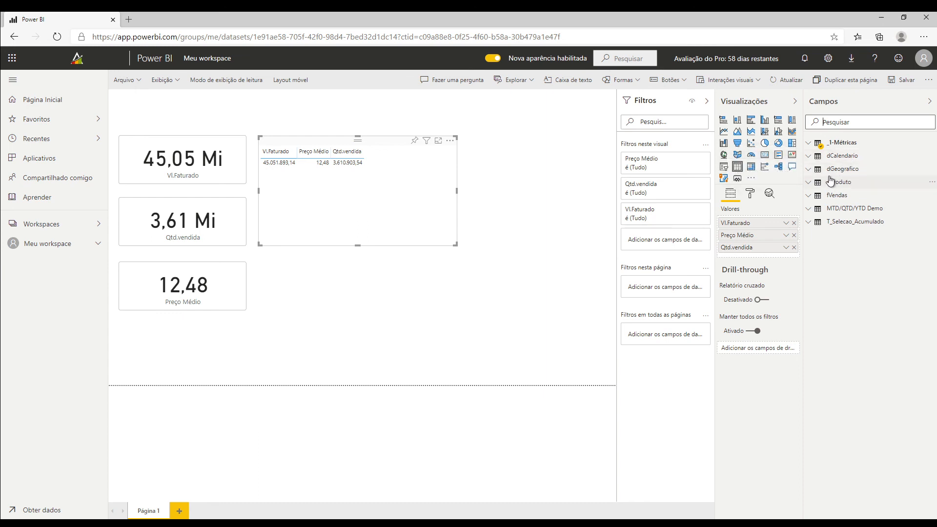
pyautogui.click(808, 169)
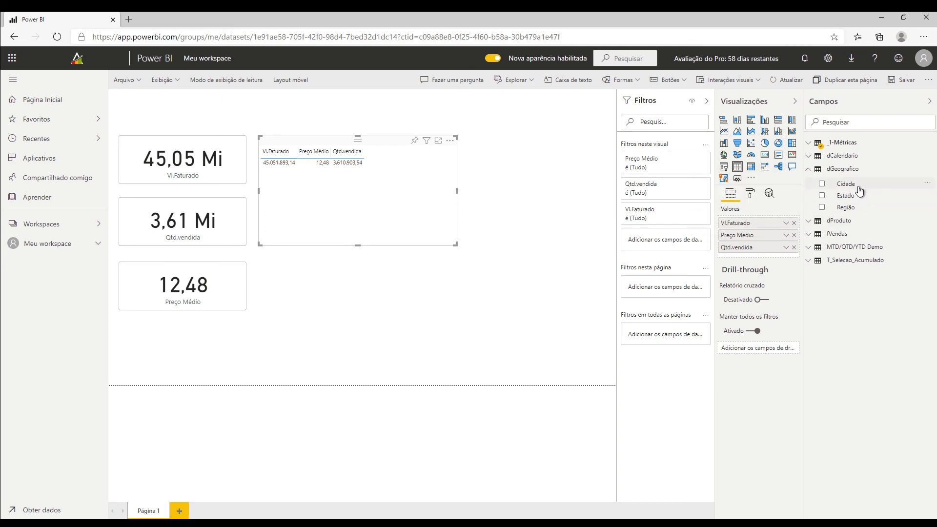
pyautogui.click(829, 222)
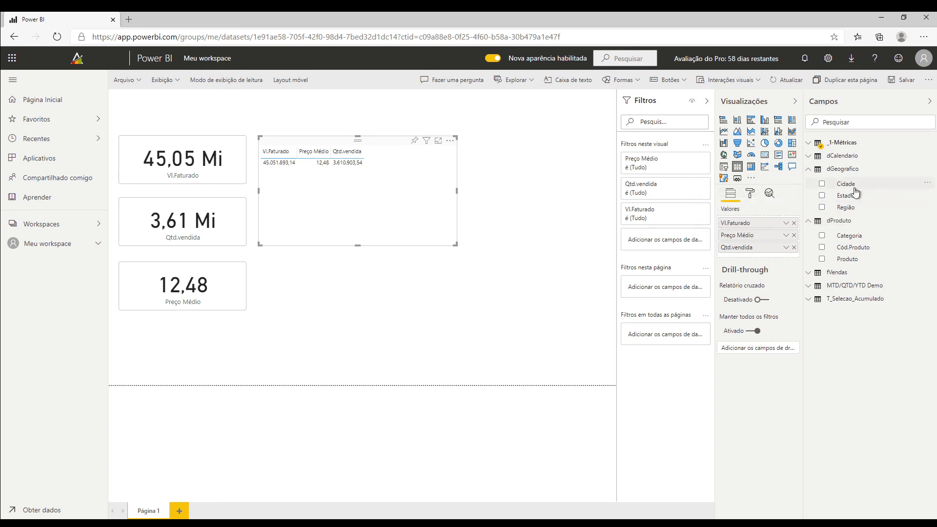
pyautogui.click(821, 209)
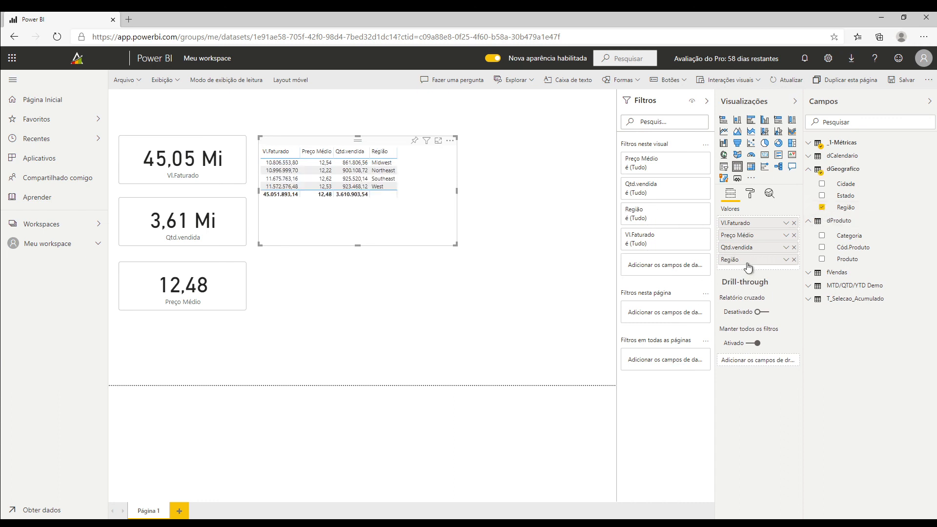
pyautogui.moveTo(749, 268); pyautogui.dragTo(755, 224)
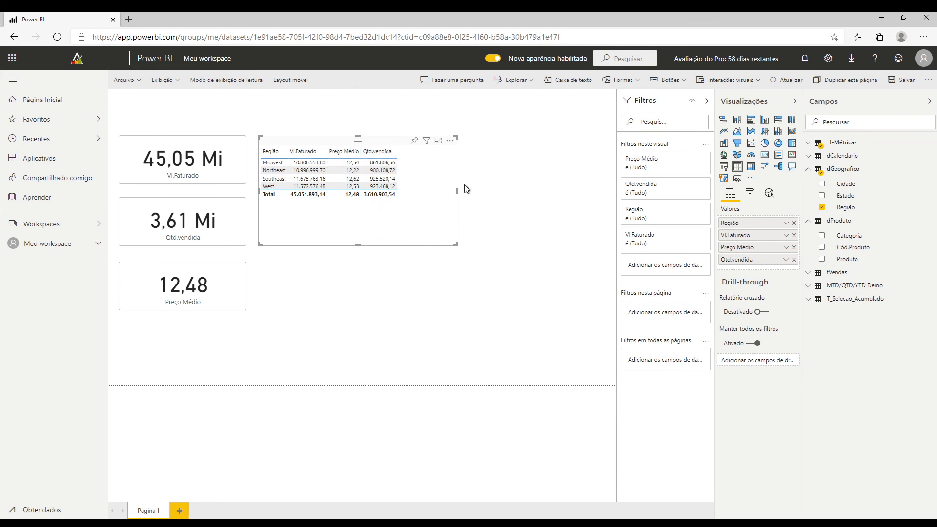
# Step: Increase the text size of the table's values and deselect the table
pyautogui.click(751, 195)
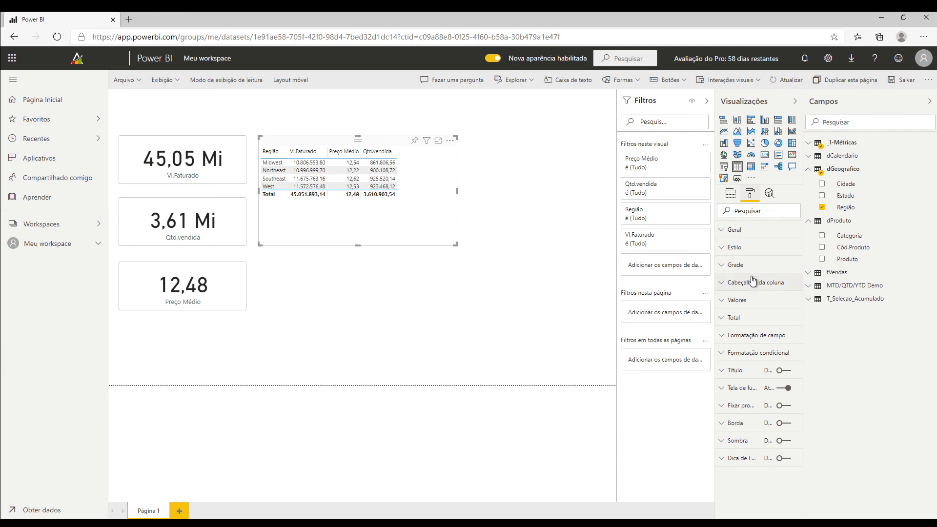
pyautogui.click(726, 250)
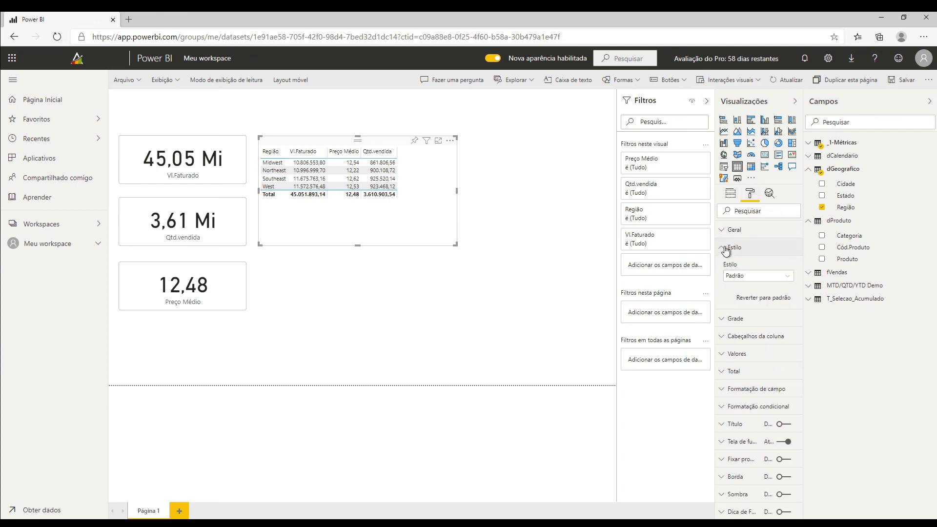
pyautogui.click(725, 249)
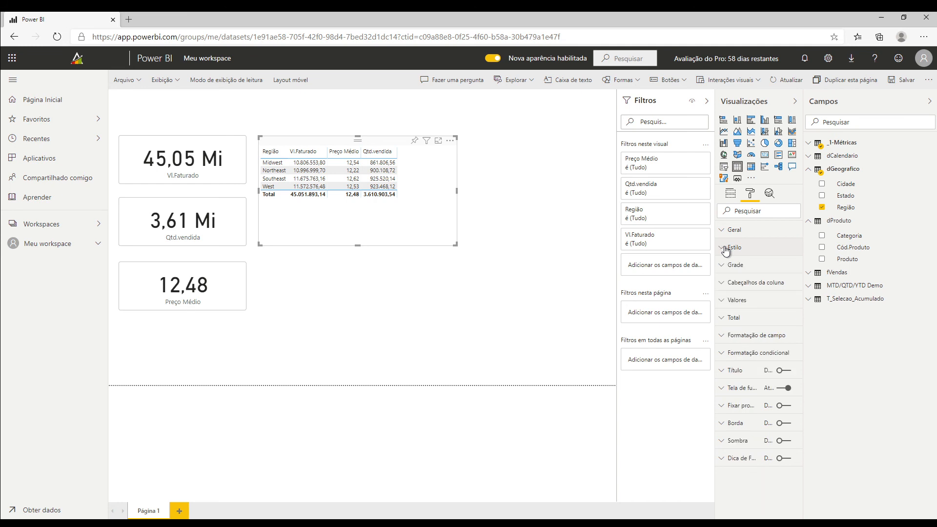
pyautogui.click(725, 299)
pyautogui.scroll(-5, 789, 313)
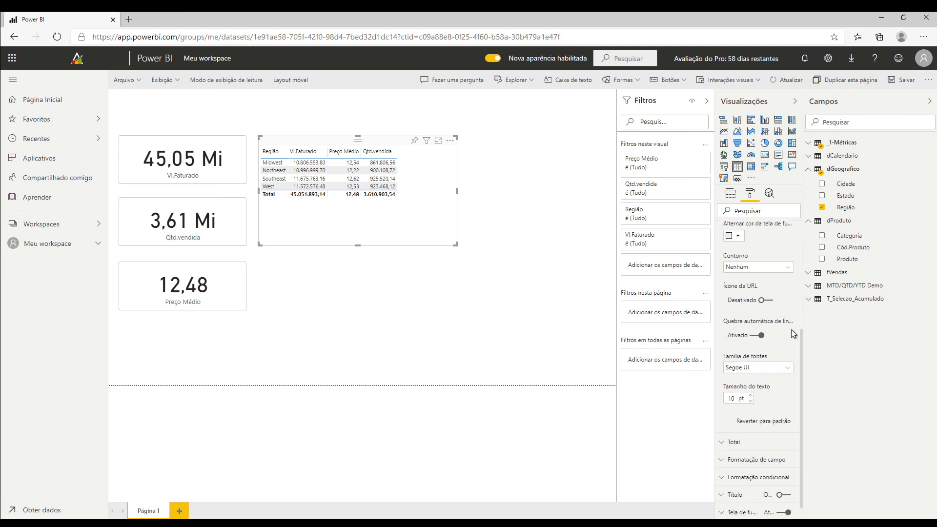
pyautogui.scroll(-1, 792, 330)
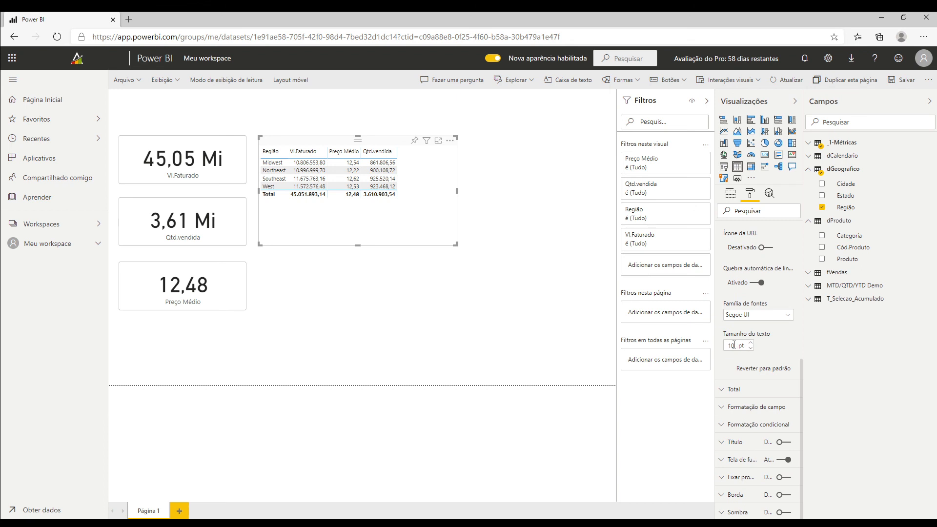
pyautogui.doubleClick(736, 345)
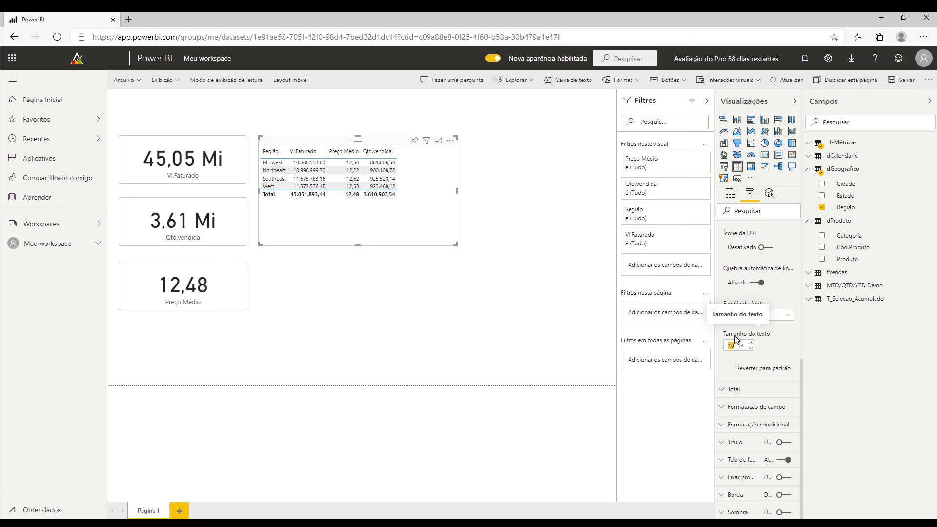
pyautogui.click(527, 217)
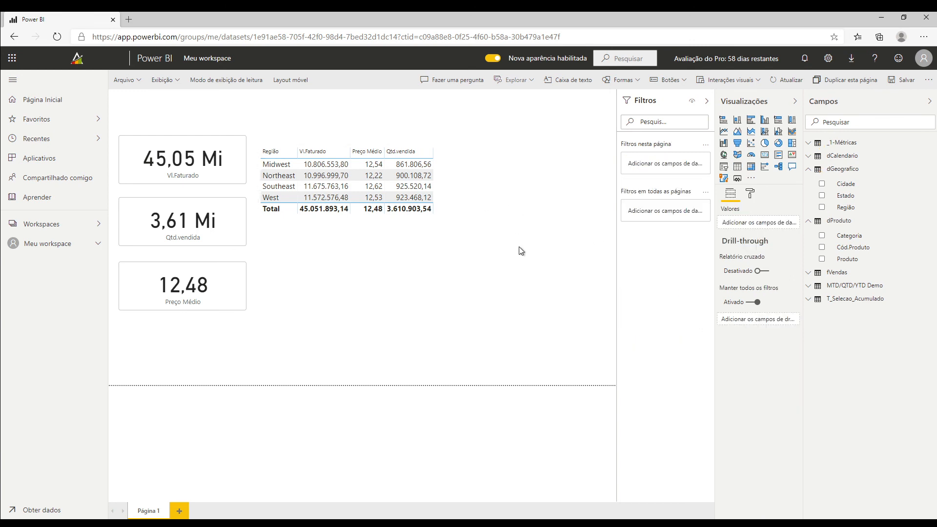
# Step: Move the Qtd.vendida card to the right of the table and the Preço Médio card directly below Vl.Faturado
pyautogui.click(392, 223)
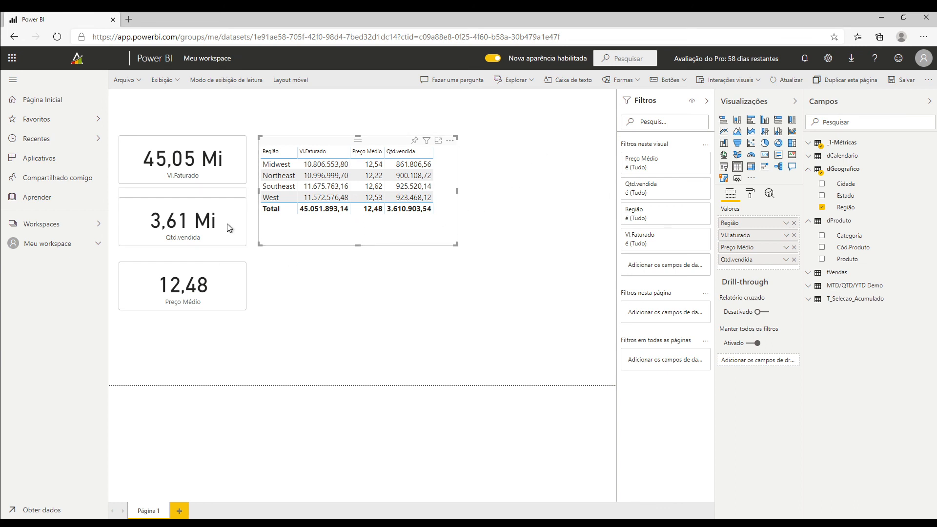
pyautogui.moveTo(224, 218); pyautogui.dragTo(578, 165)
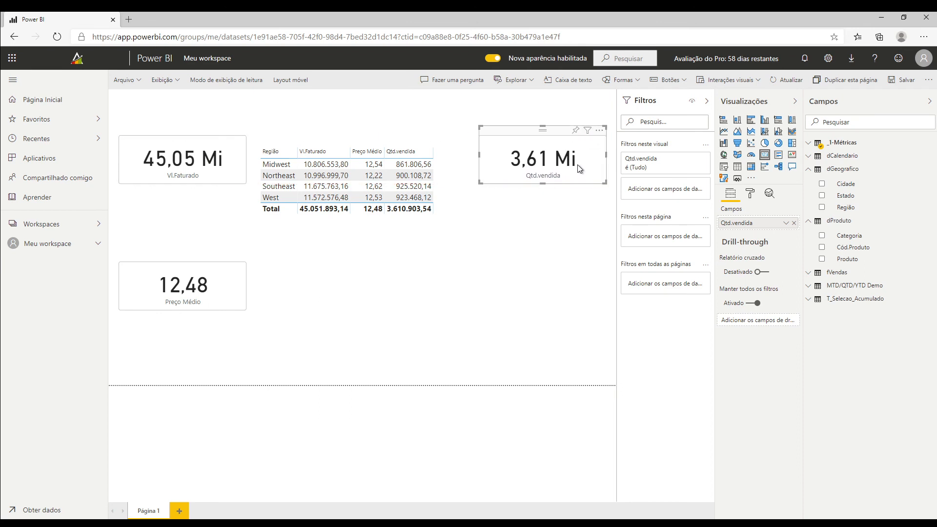
pyautogui.moveTo(220, 303); pyautogui.dragTo(222, 242)
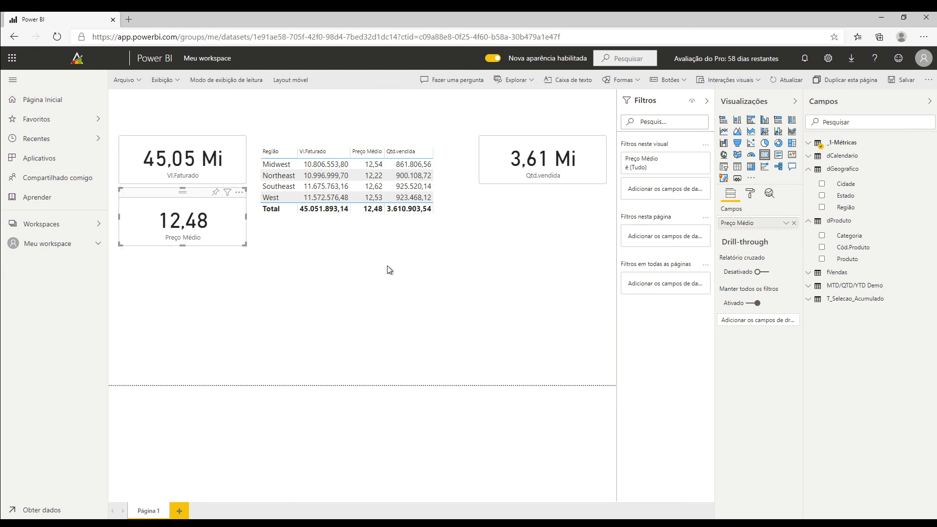
# Step: Widen the table visual slightly toward the Qtd.vendida card and deselect it
pyautogui.click(444, 210)
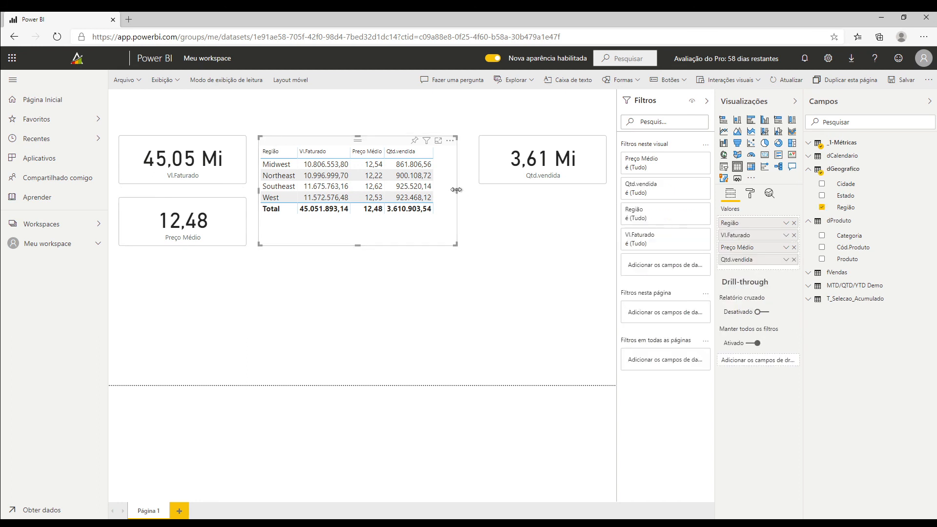
pyautogui.moveTo(456, 189); pyautogui.dragTo(469, 189)
pyautogui.click(485, 224)
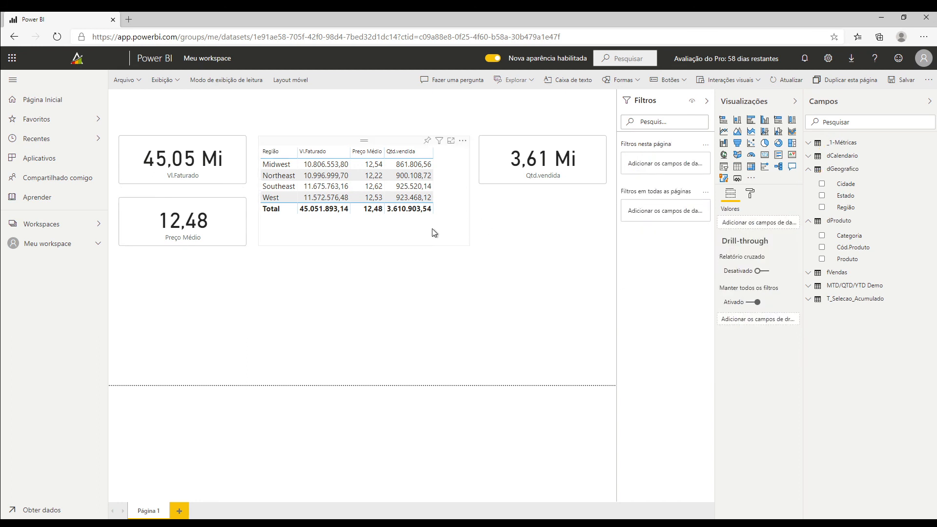
# Step: Save the report under the name "1-Meu primeiro Relatório no PBI"
pyautogui.click(139, 84)
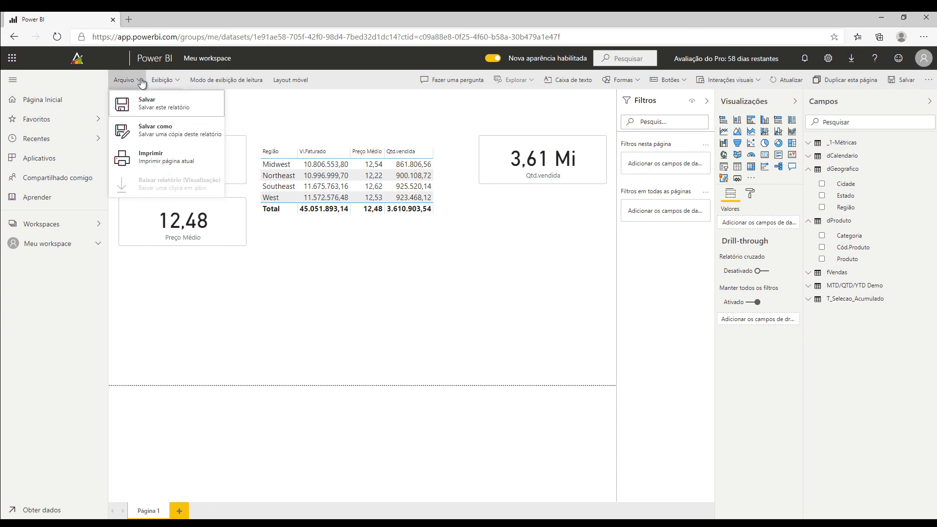
pyautogui.click(899, 83)
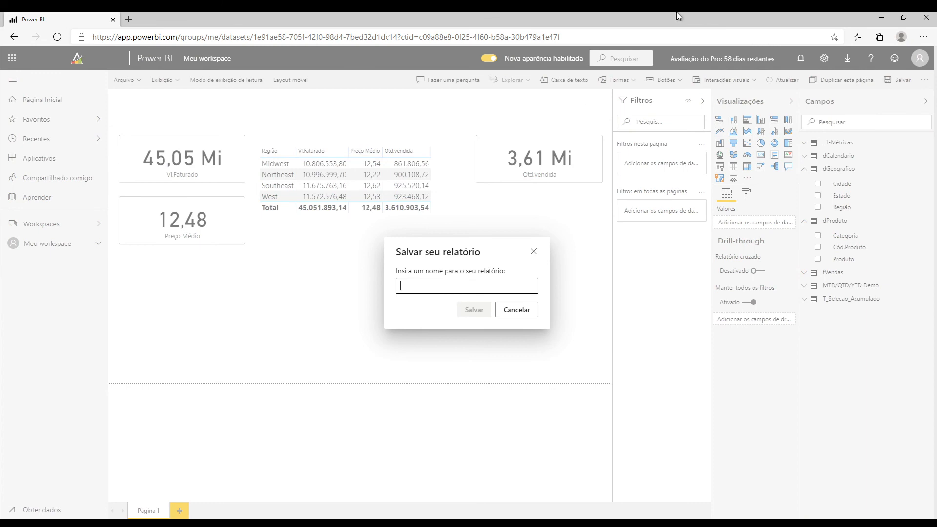
pyautogui.write('1-Meu pr')
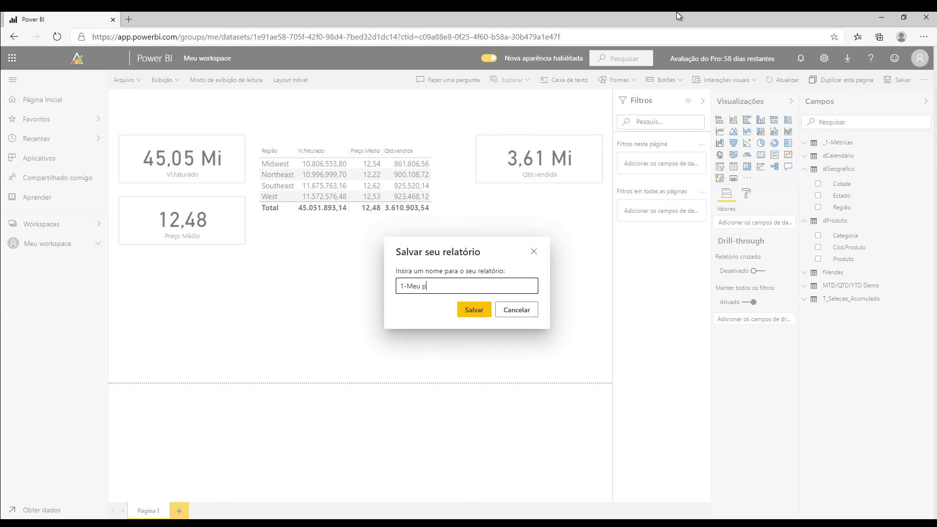
pyautogui.write('rimeiro Relatório noPPBI')
pyautogui.click(483, 313)
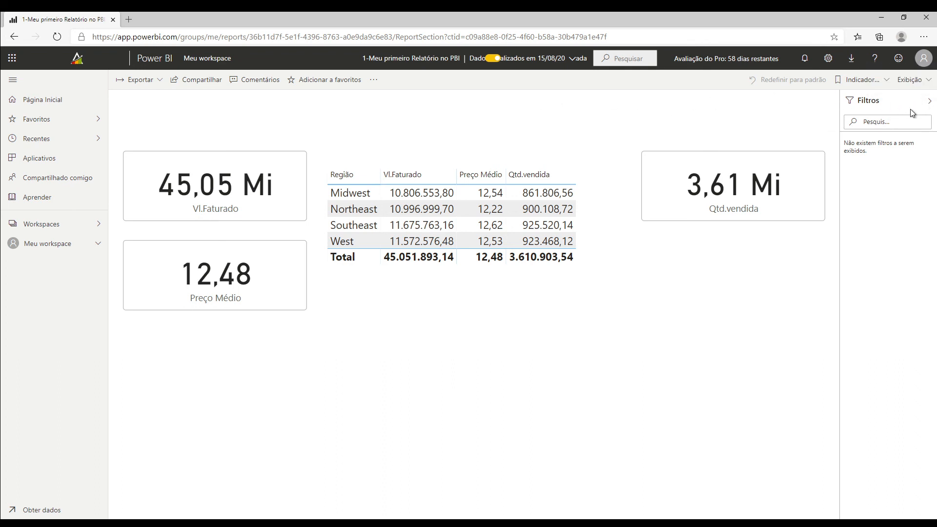
# Step: Collapse the saved report's Filtros pane and return to the Meu workspace content list
pyautogui.click(929, 101)
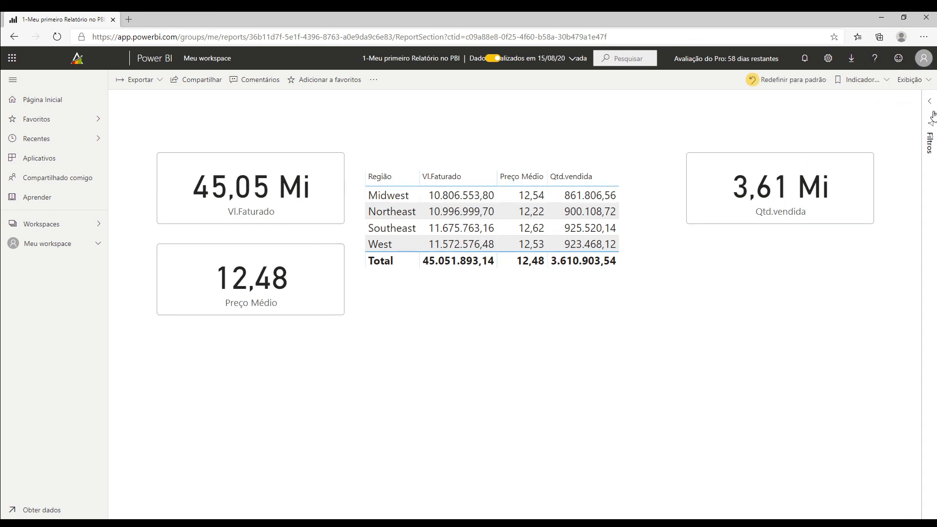
pyautogui.click(929, 103)
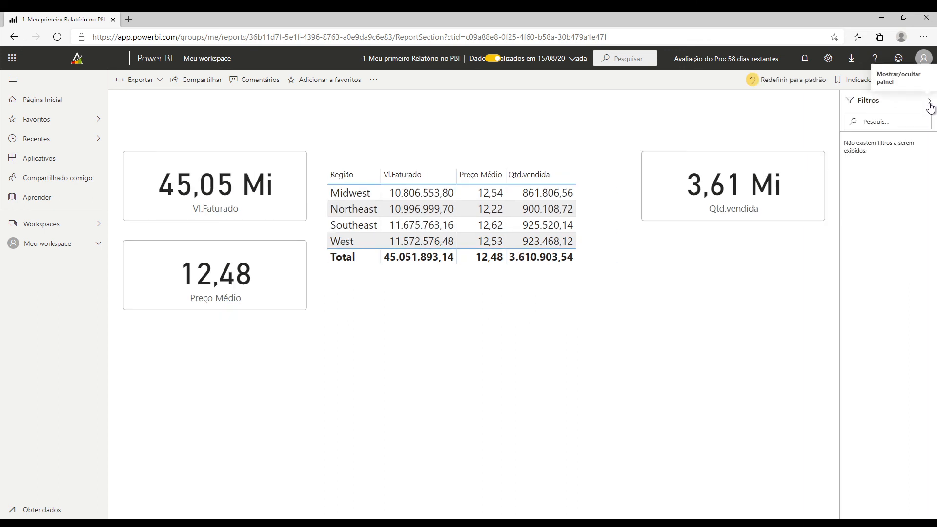
pyautogui.click(930, 104)
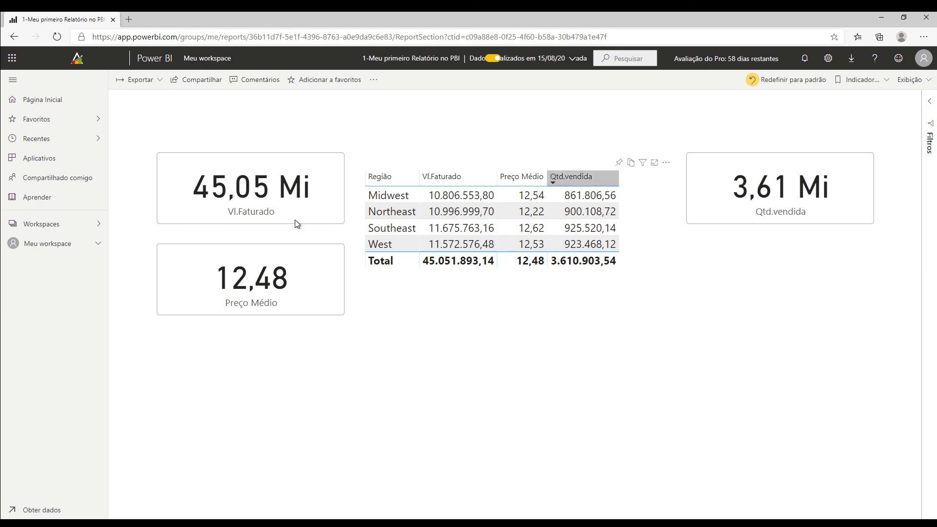
pyautogui.click(50, 247)
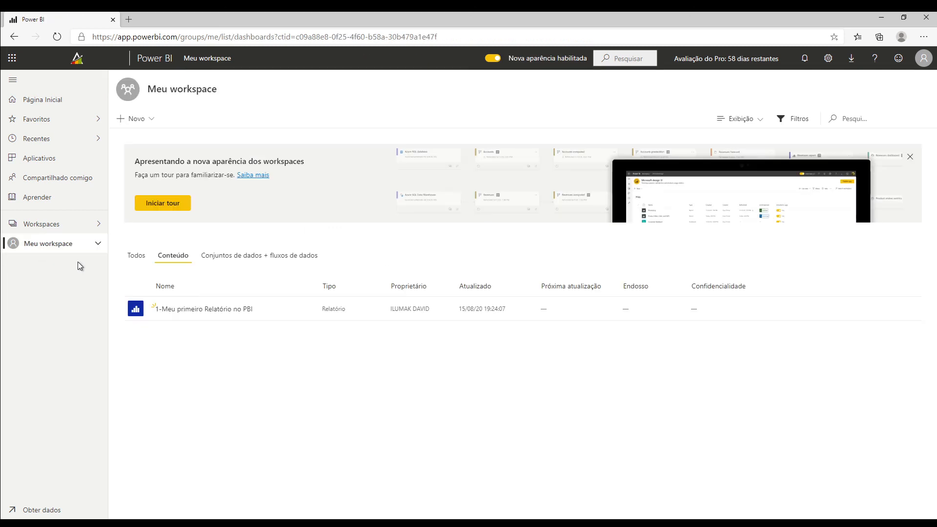